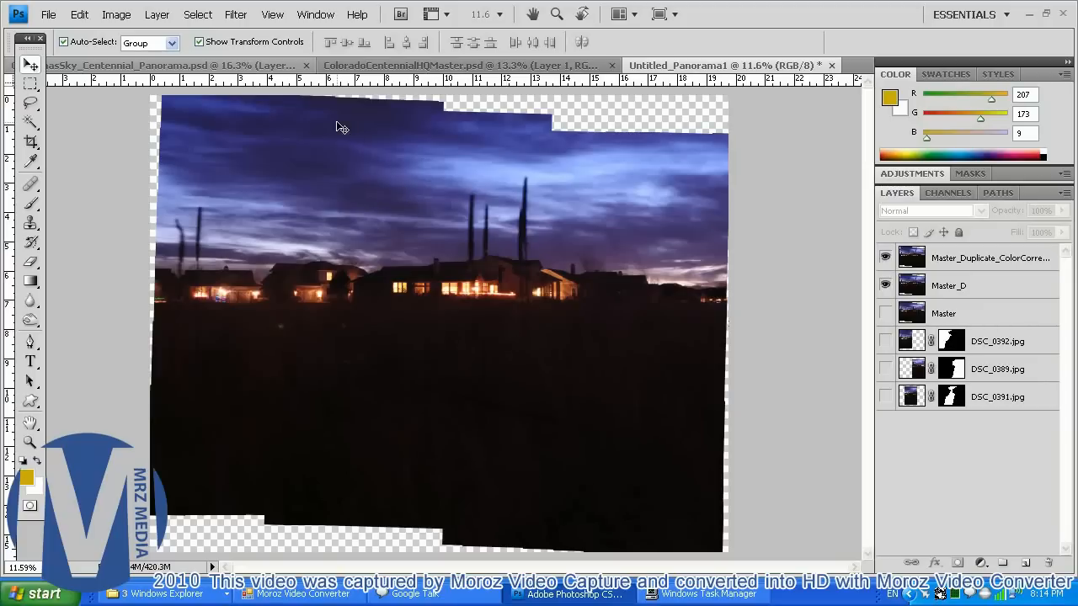
Step: Review the Image Size settings and leave them unchanged
left_click(117, 14)
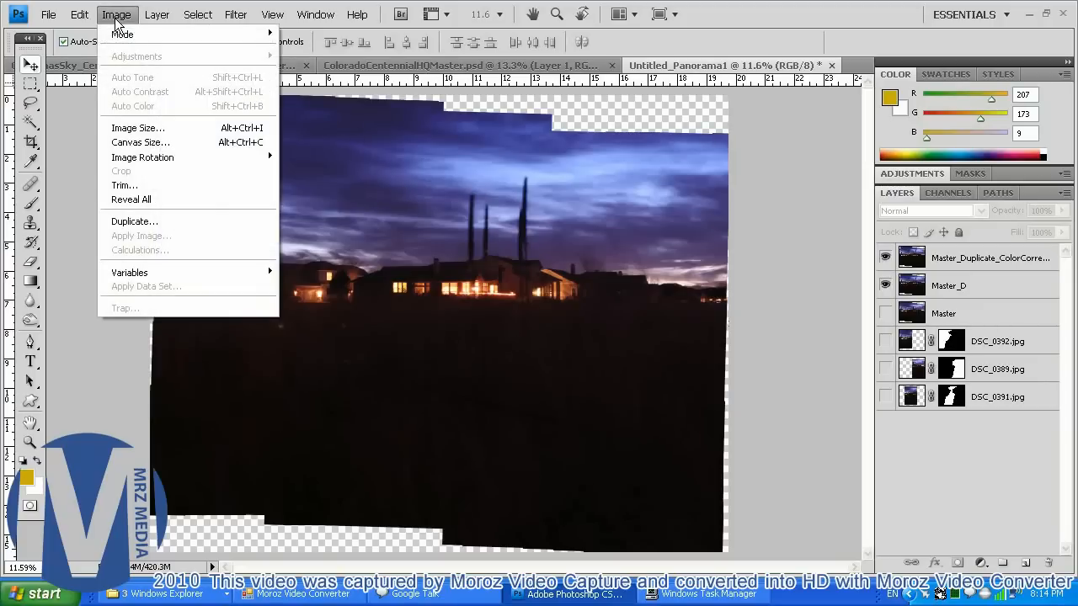
left_click(168, 128)
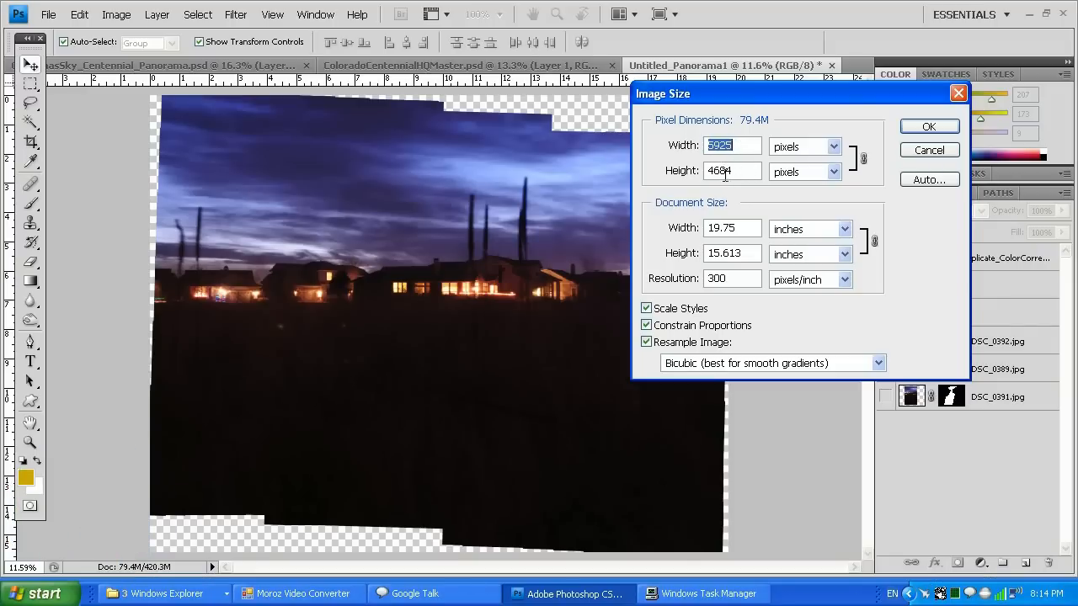
left_click(929, 150)
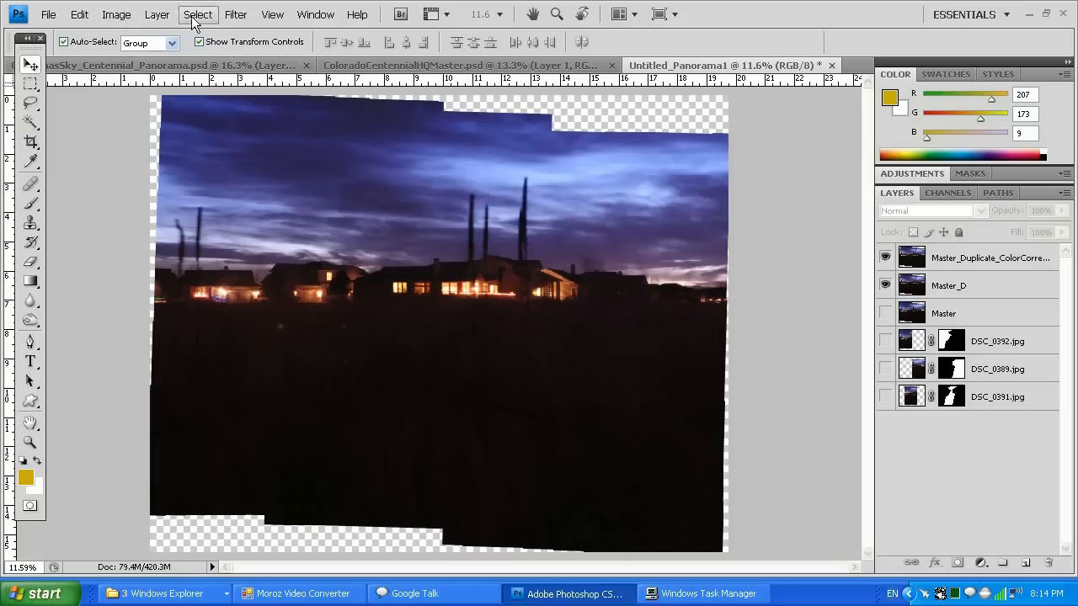
Step: Apply Auto Tone to the Master_Duplicate_ColorCorrection layer
left_click(116, 15)
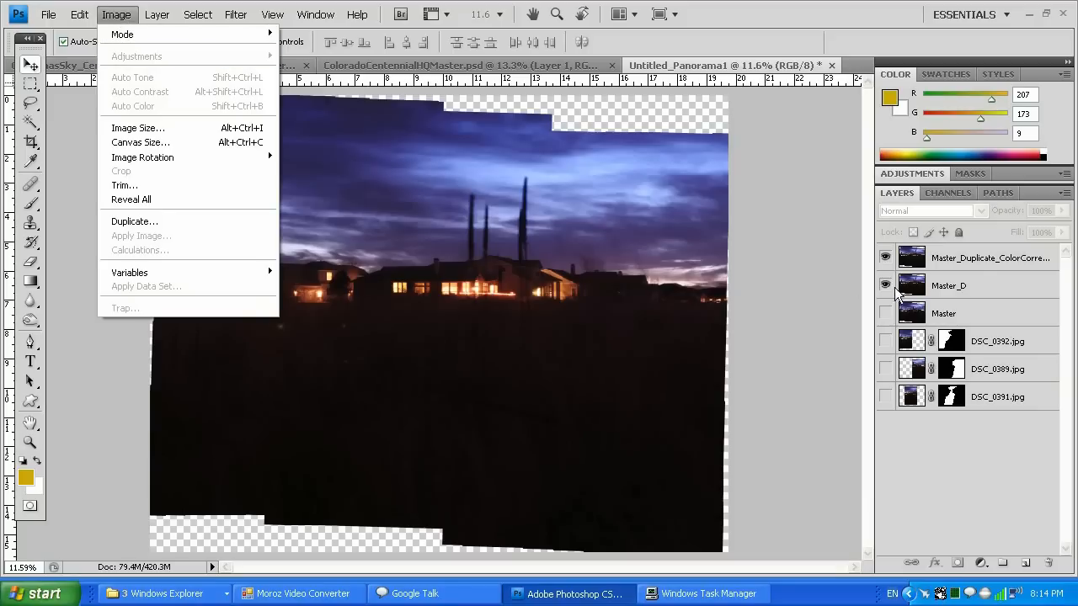
left_click(977, 257)
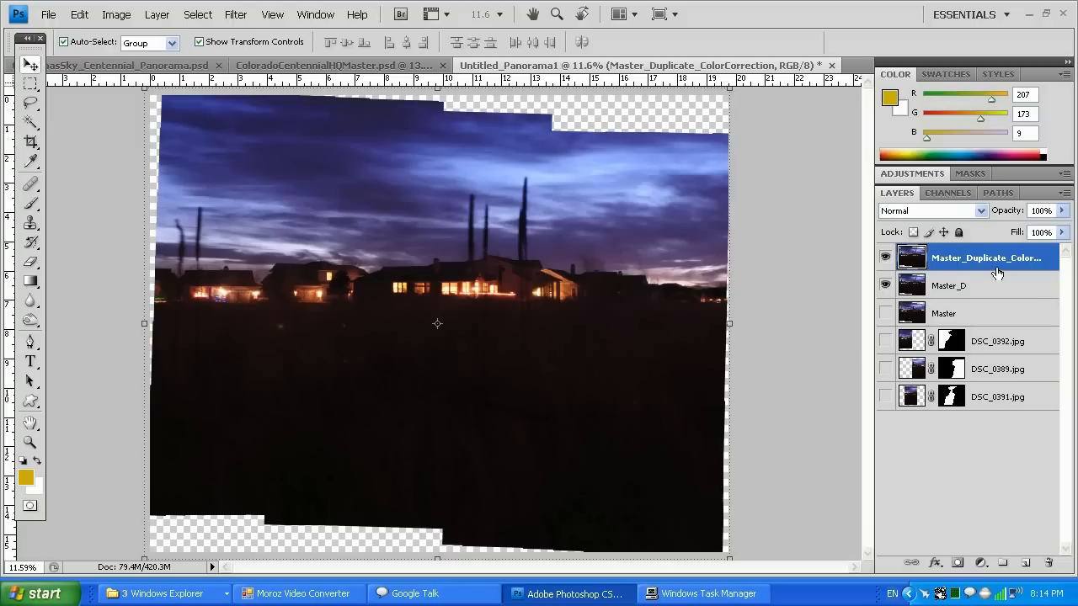
left_click(116, 14)
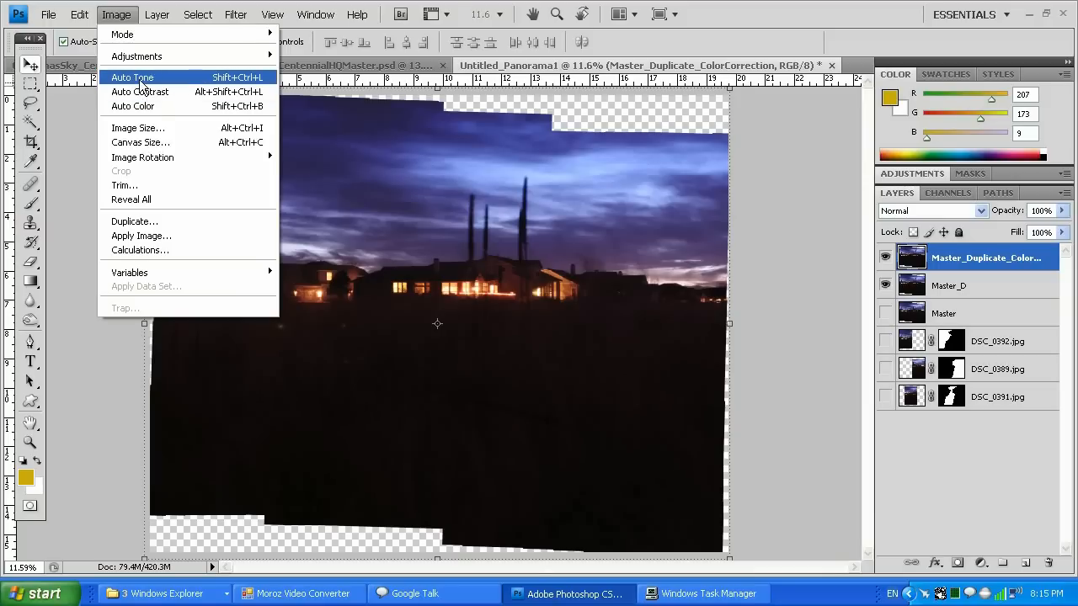
left_click(139, 79)
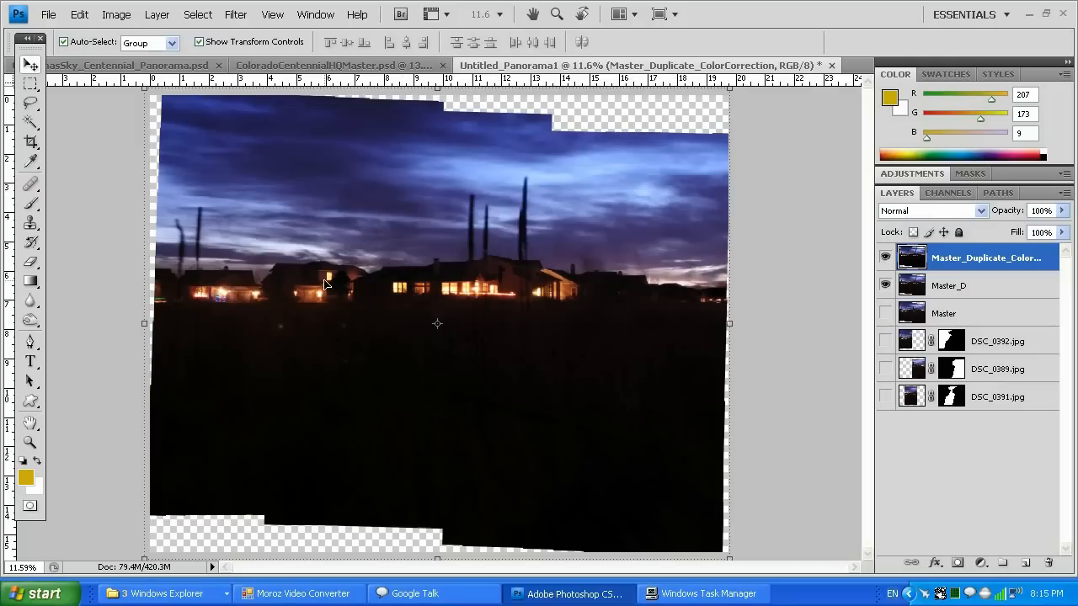
Step: Step backward from Auto Tone and apply Auto Color instead to remove the purple cast
left_click(79, 14)
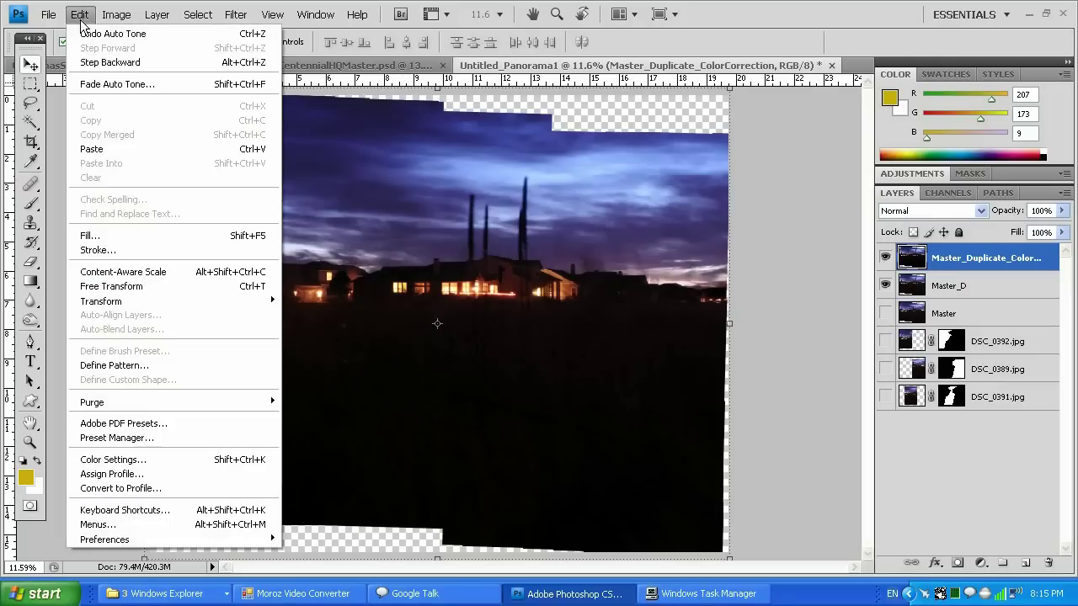
left_click(109, 62)
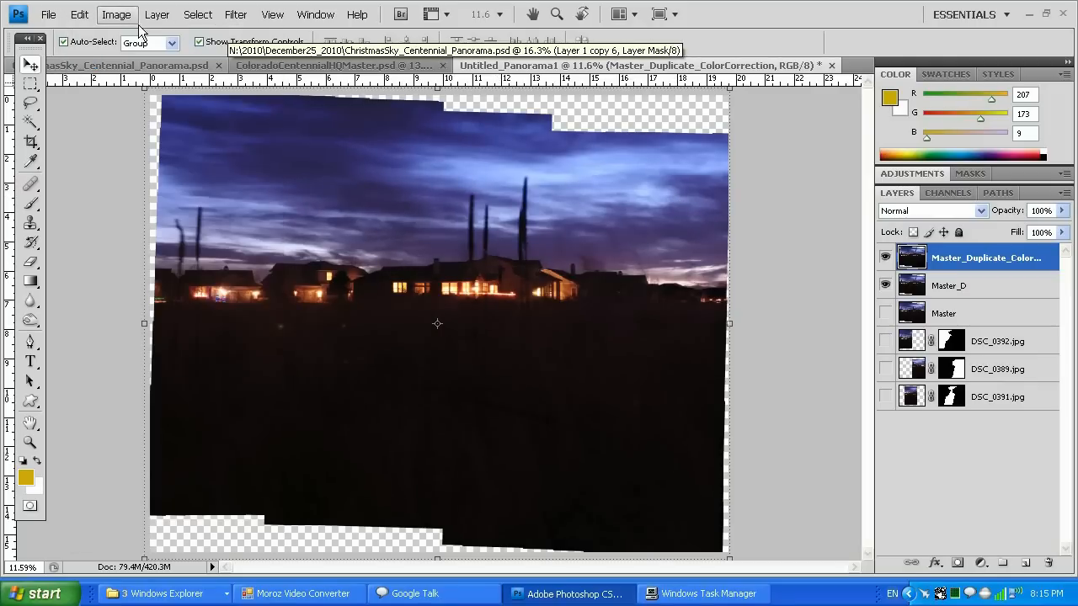
left_click(116, 14)
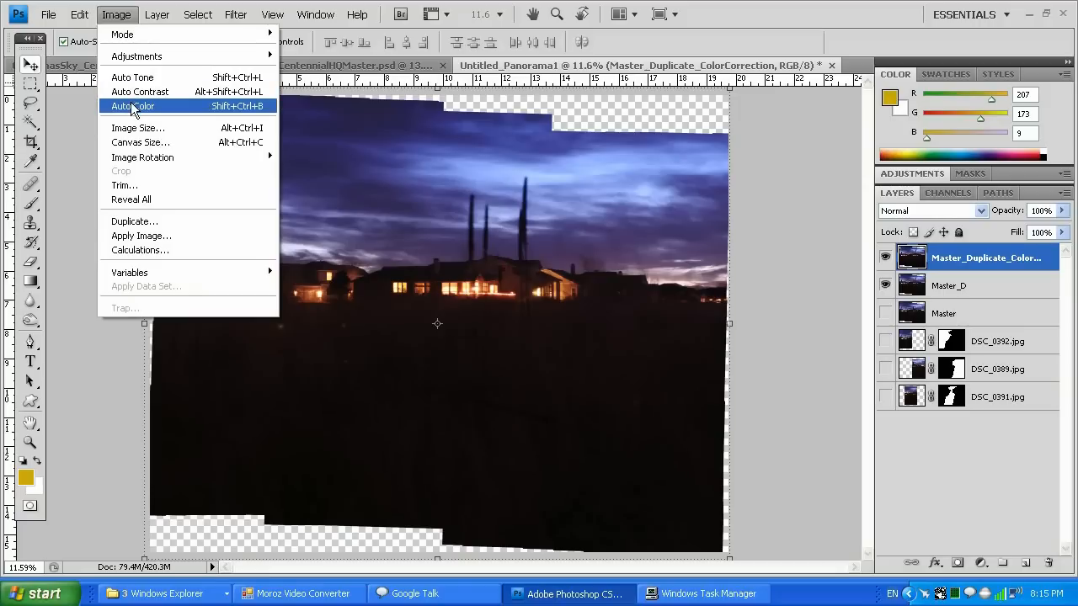
left_click(132, 105)
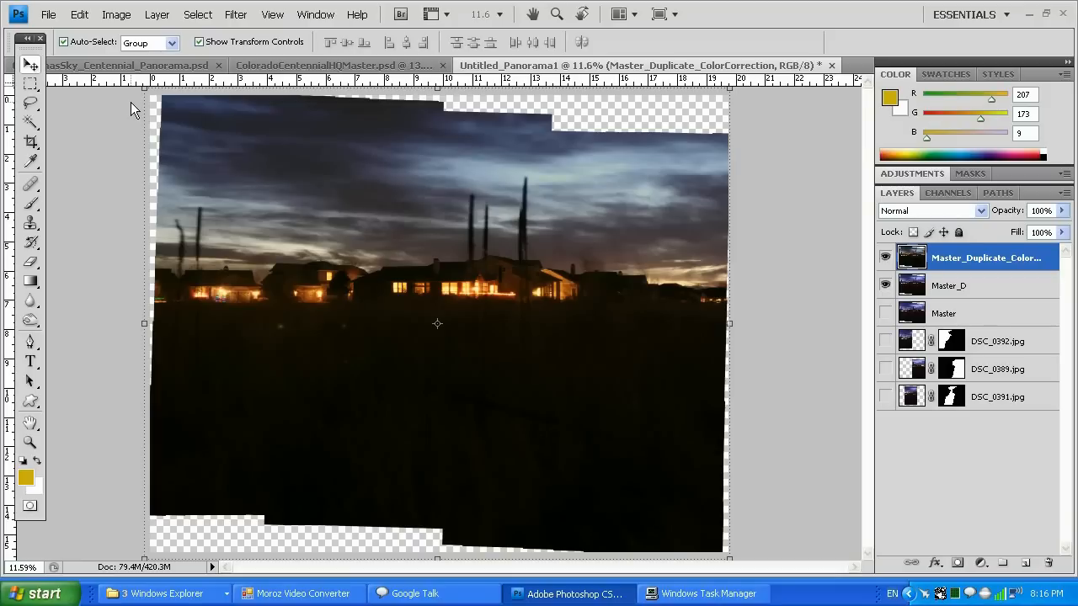
Step: Hide the top layer and duplicate Master_D as Master_Duplicate_ColorCorrection_Warmer
left_click(954, 287)
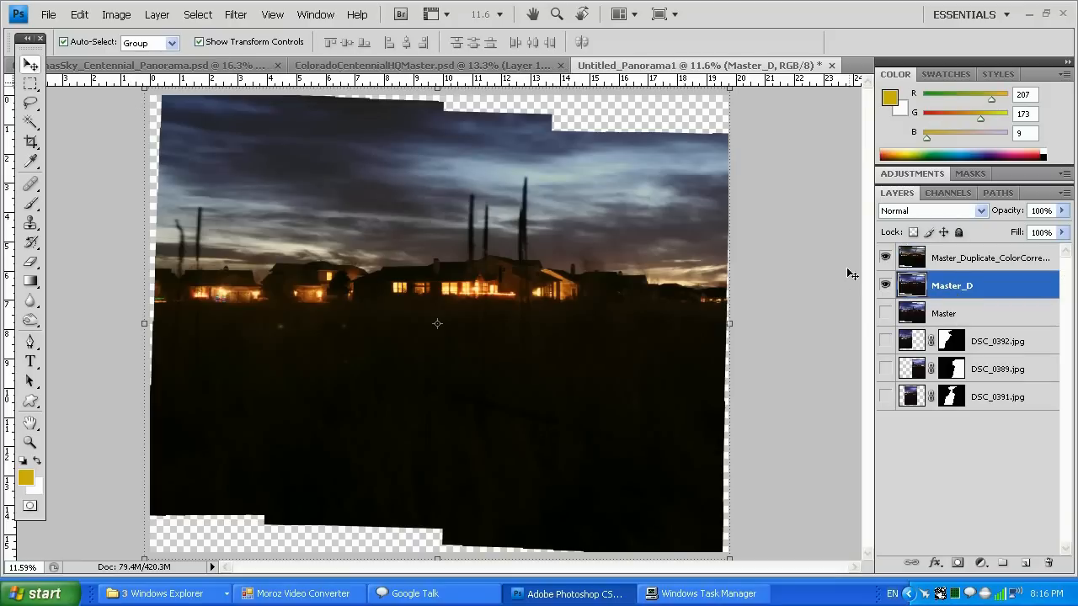
left_click(885, 258)
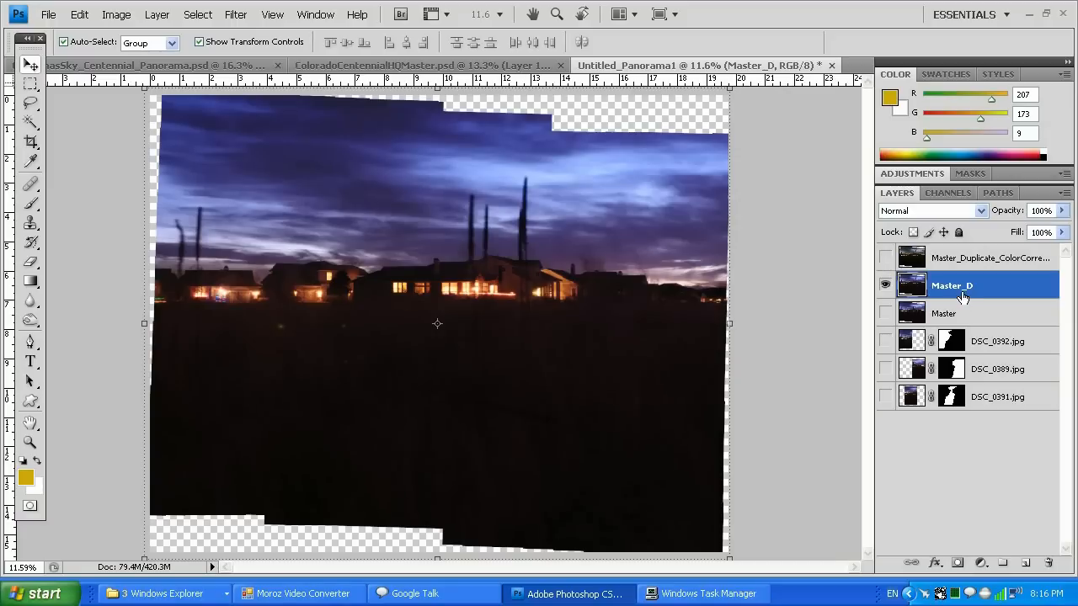
right_click(960, 294)
left_click(876, 327)
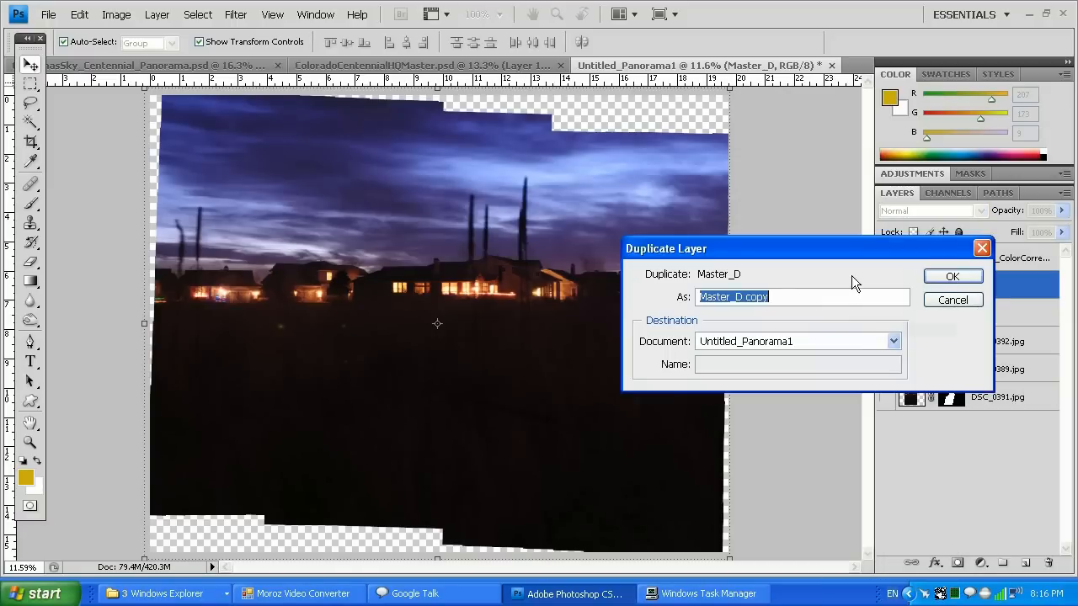
left_click(742, 297)
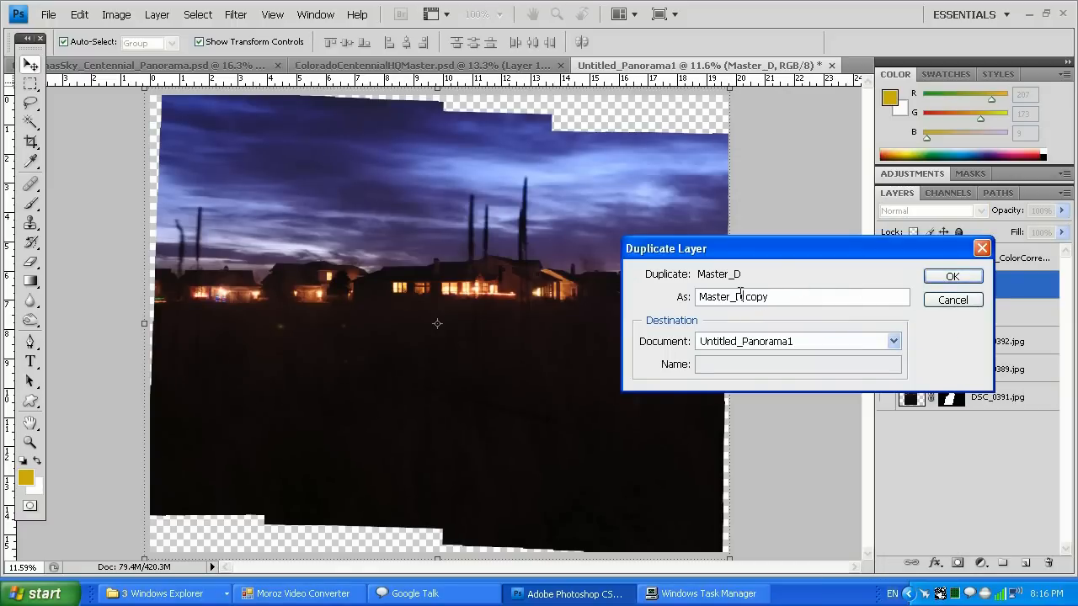
left_click_drag(742, 296, 921, 295)
type("uplicate")
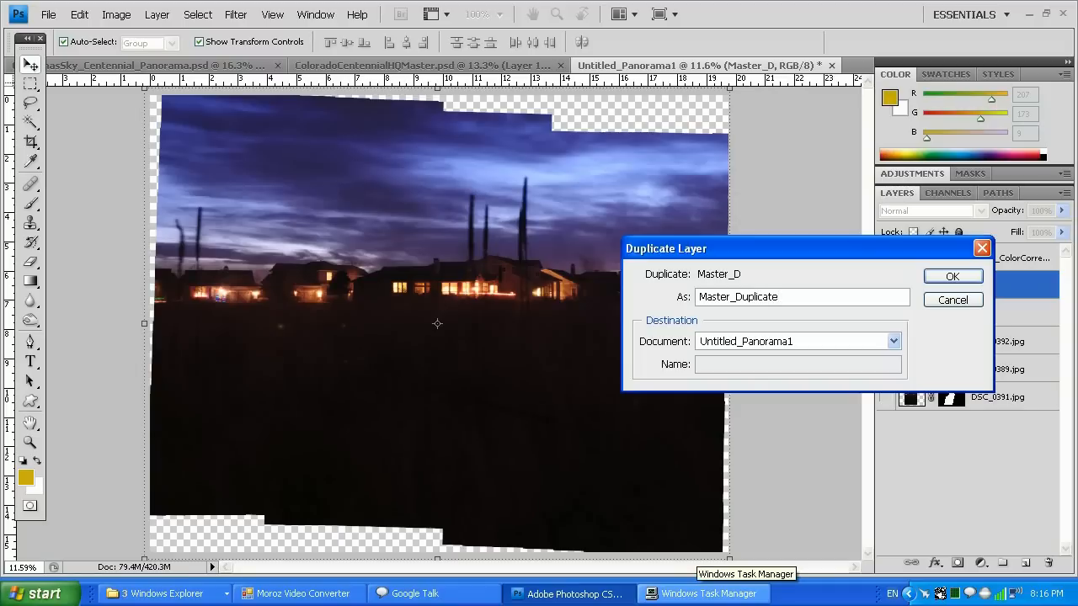
type("_ColorCorrection_wa")
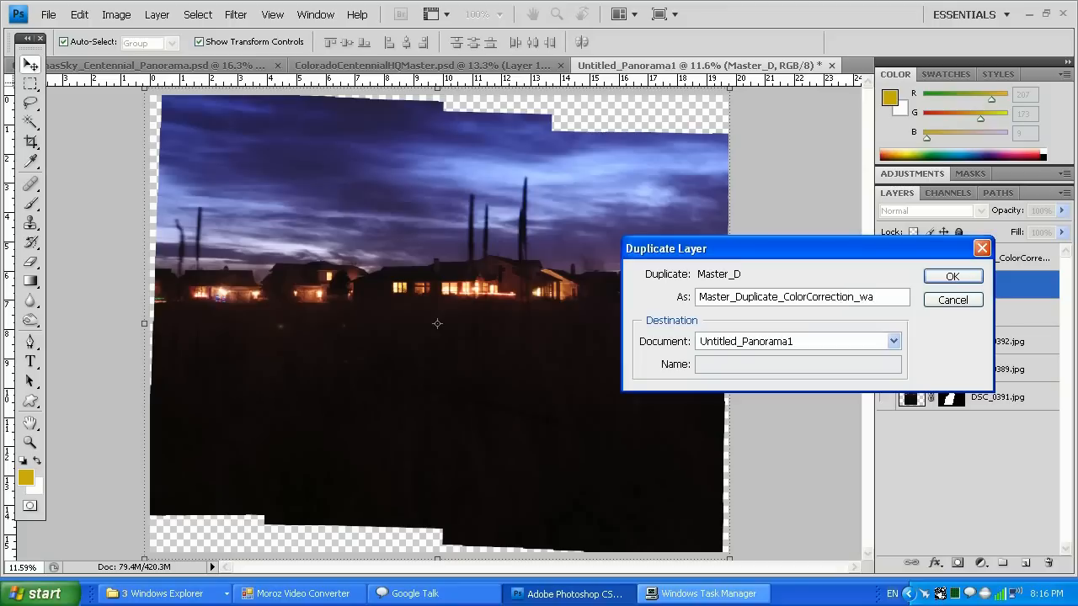
key("BackSpace")
key("BackSpace")
type("Warmer")
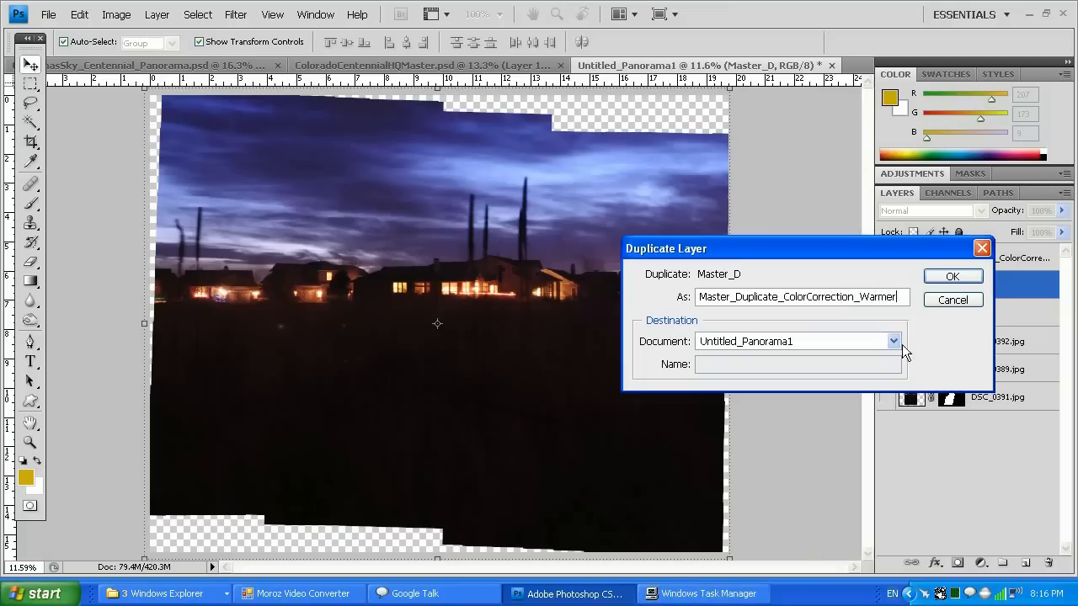
left_click(953, 276)
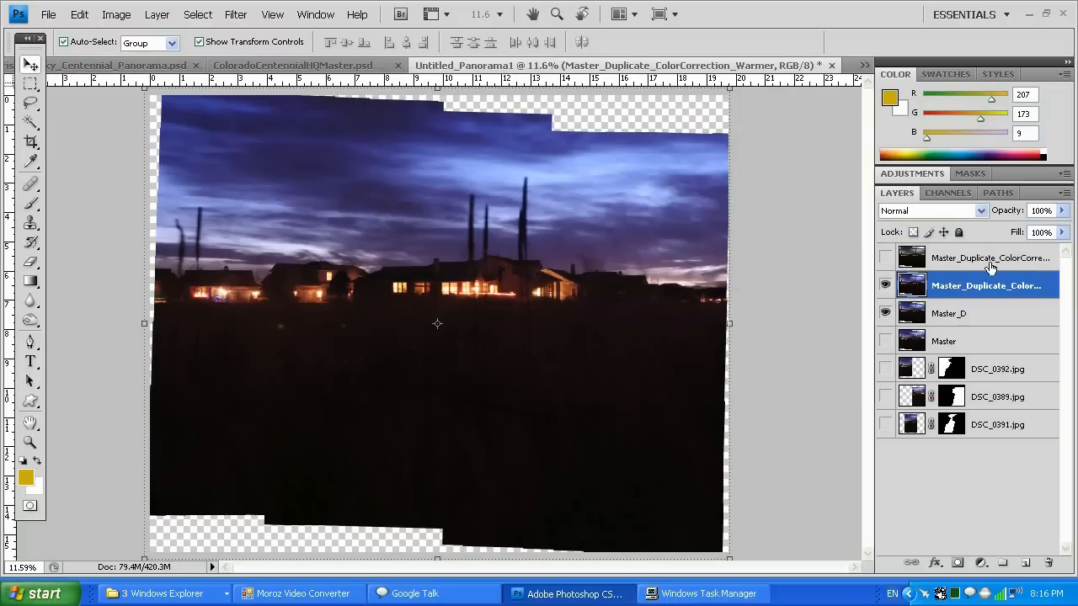
Step: Append 'Cooler' to the top layer's name, select the Warmer layer and show the Cooler layer
left_click_drag(993, 286, 1011, 253)
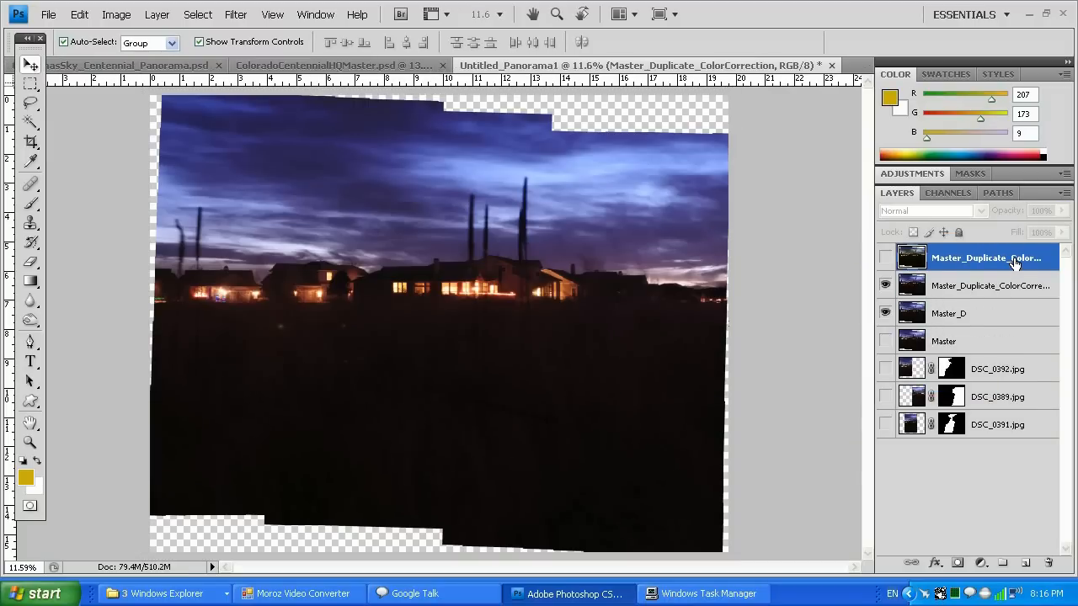
double_click(1016, 259)
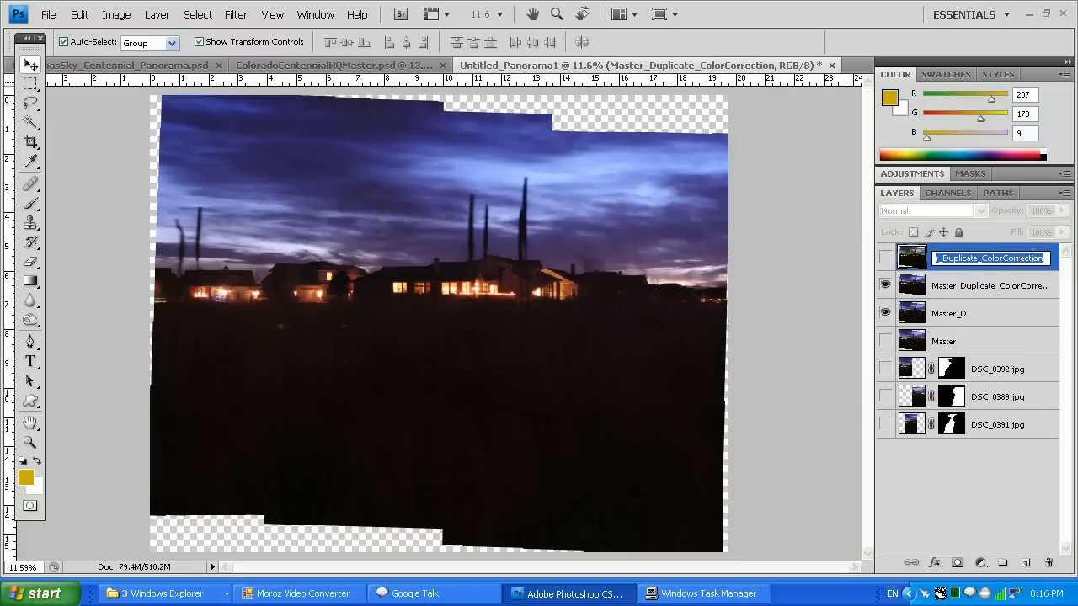
left_click(1044, 258)
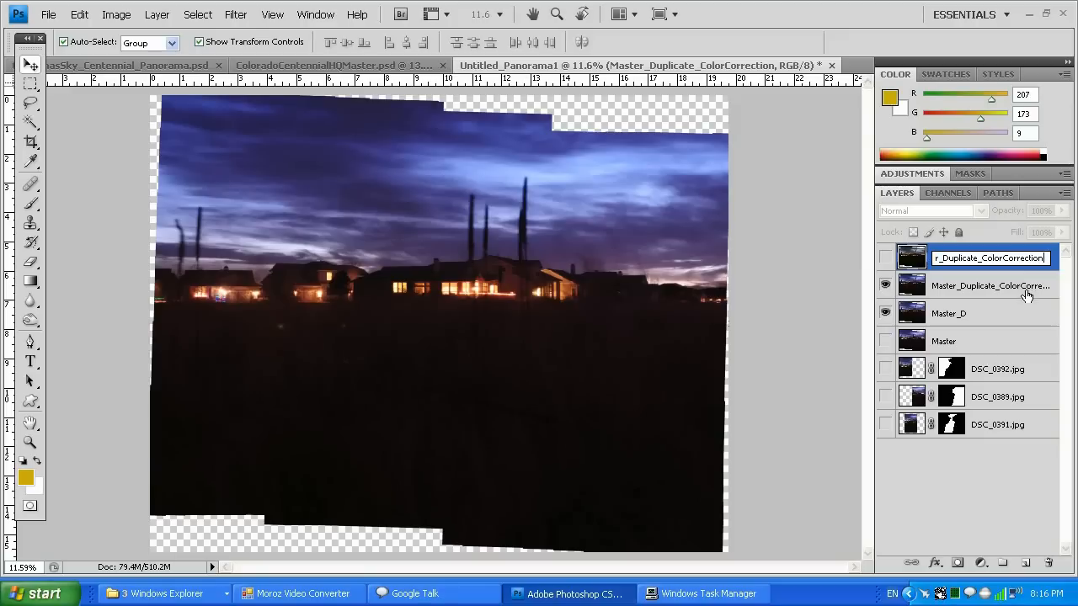
type("C")
type("ooler")
left_click(1057, 286)
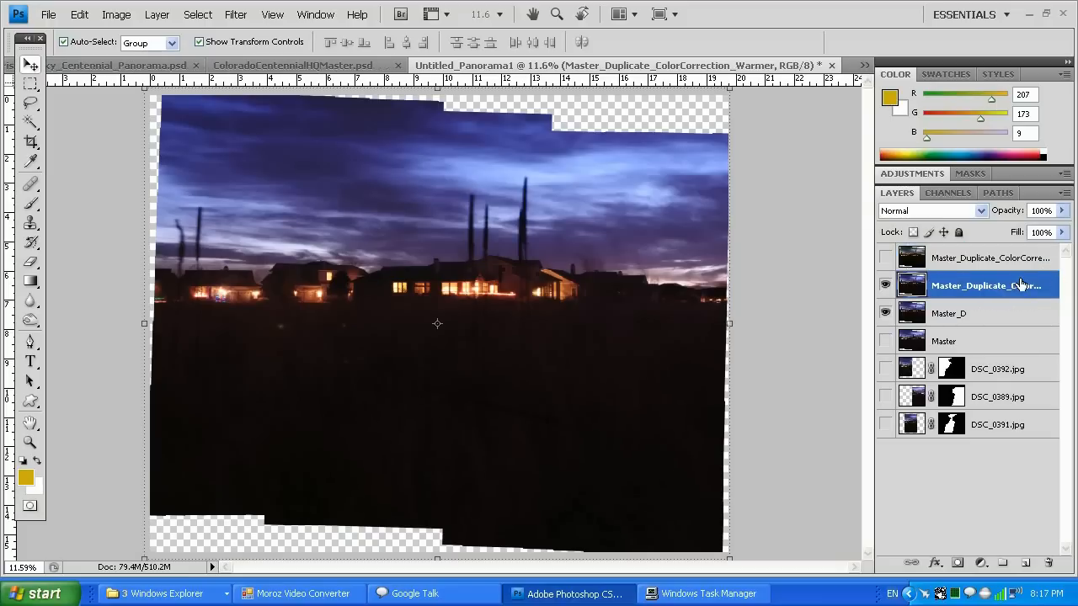
left_click(885, 257)
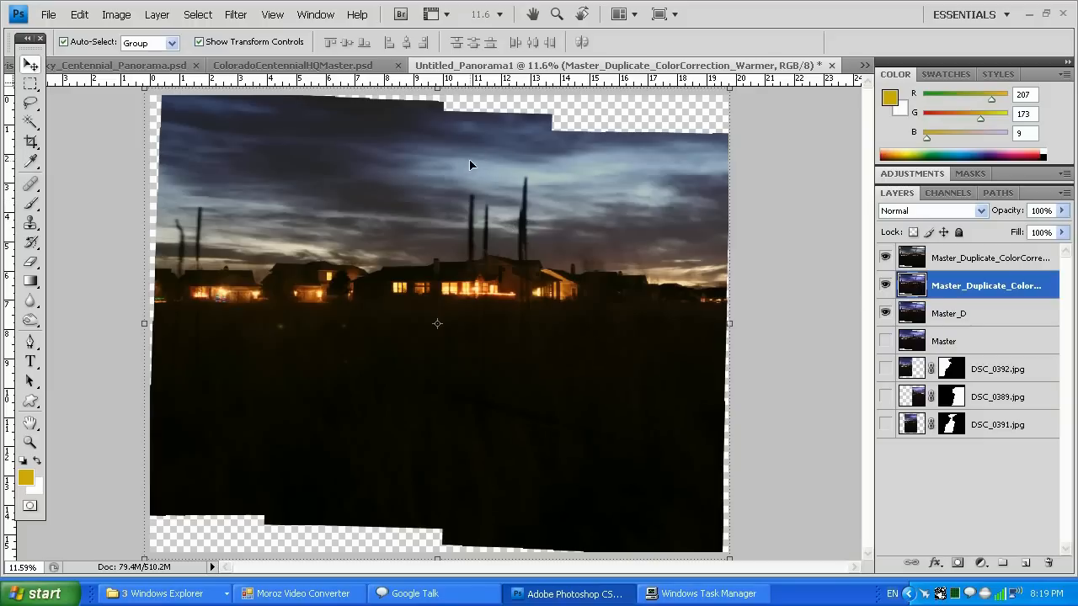
Step: Add a white layer mask to the Cooler layer and pick the Gradient tool
left_click(954, 263)
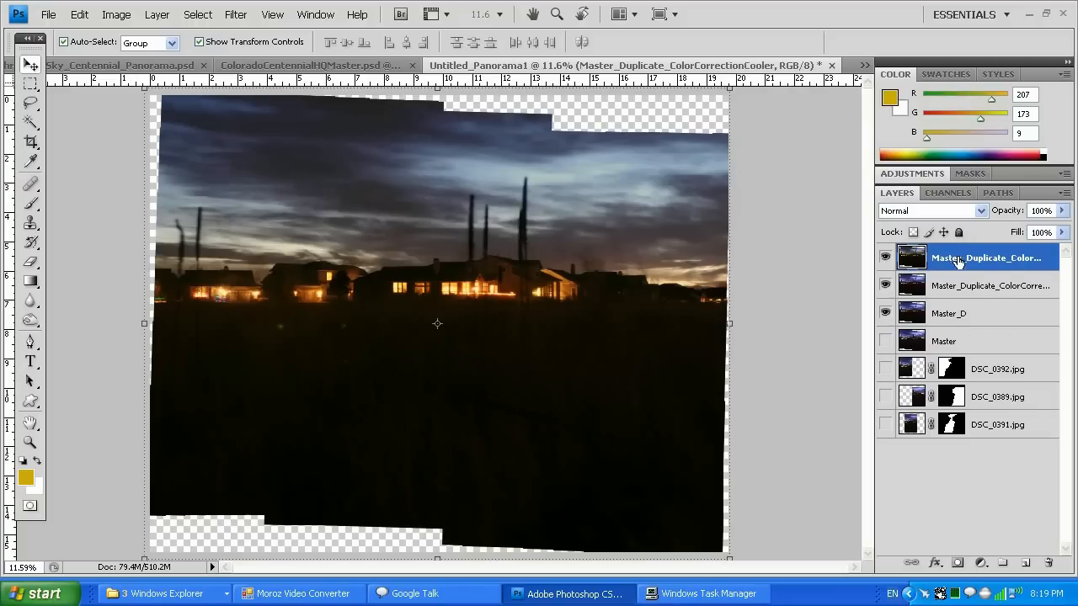
left_click(959, 564)
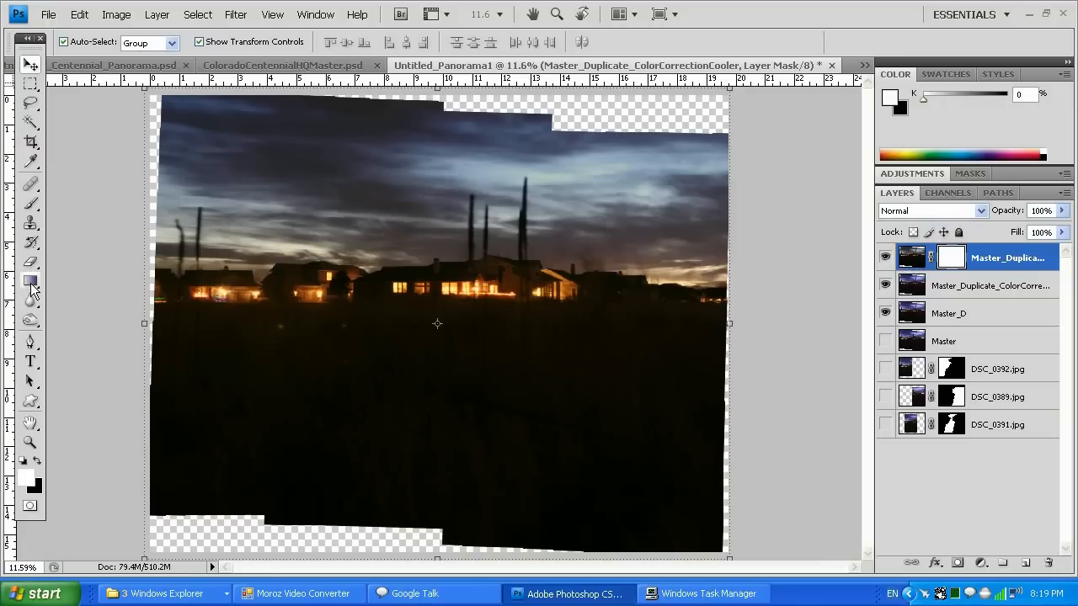
left_click(32, 286)
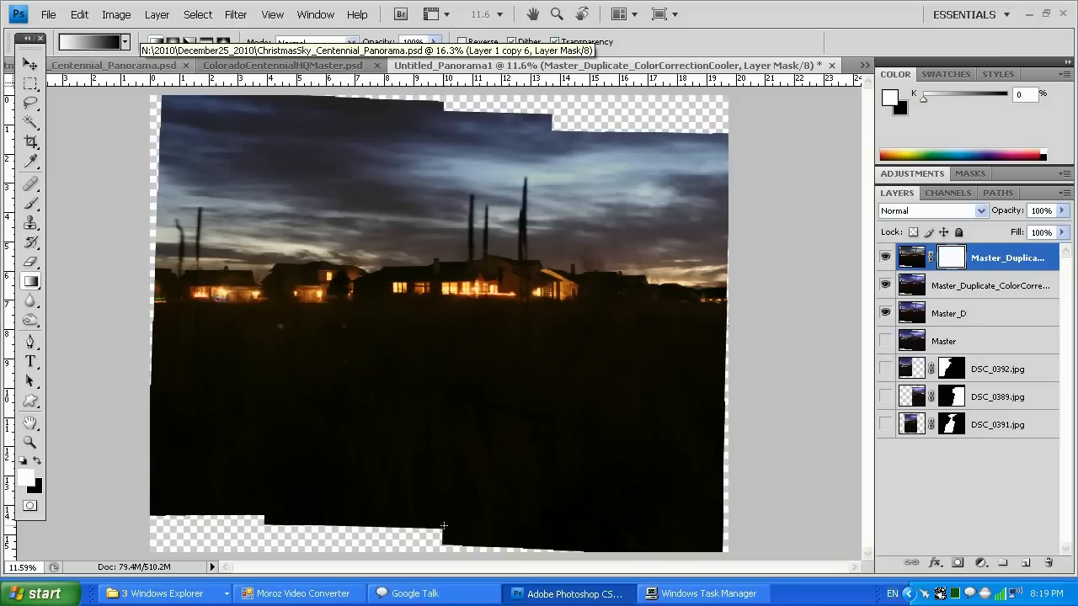
Step: Fill the mask with repeated bottom-to-top gradients up toward the houses and sky
left_click_drag(448, 528, 457, 266)
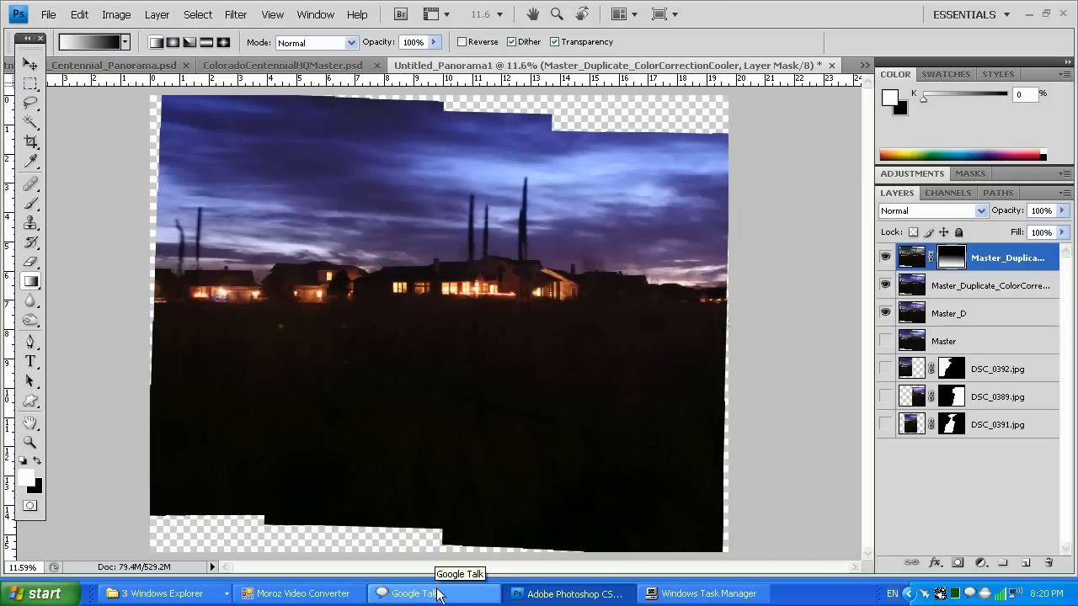
left_click_drag(438, 529, 445, 289)
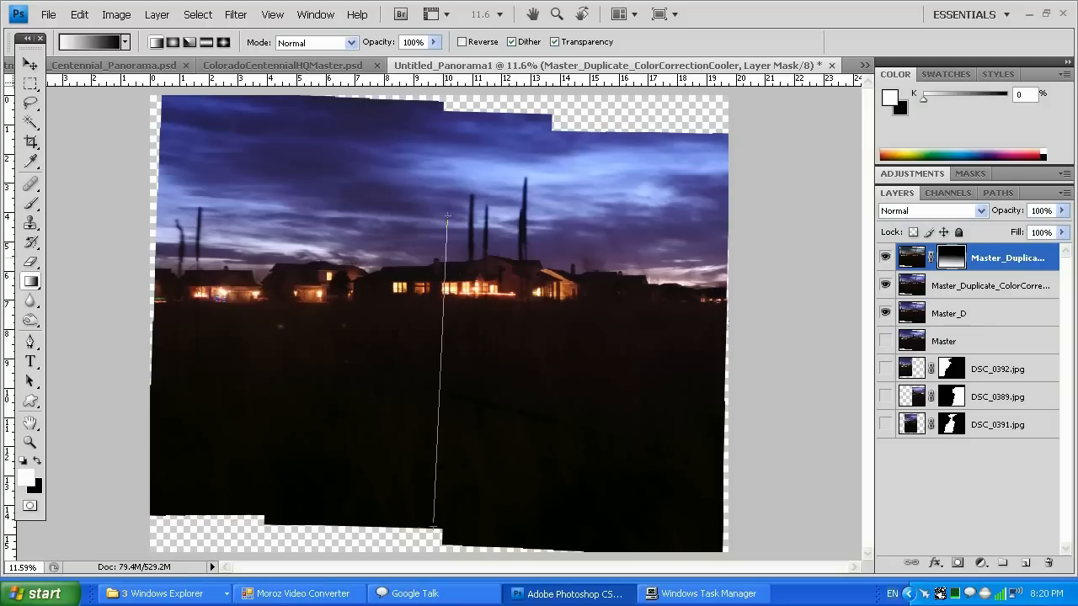
left_click_drag(444, 289, 444, 187)
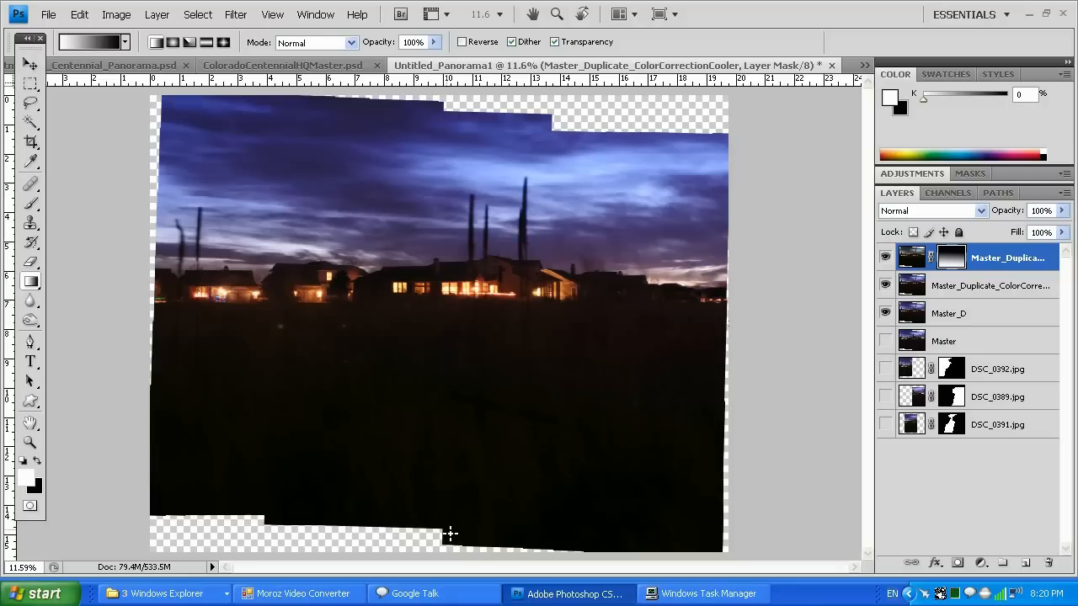
left_click_drag(459, 536, 469, 276)
left_click_drag(468, 537, 474, 406)
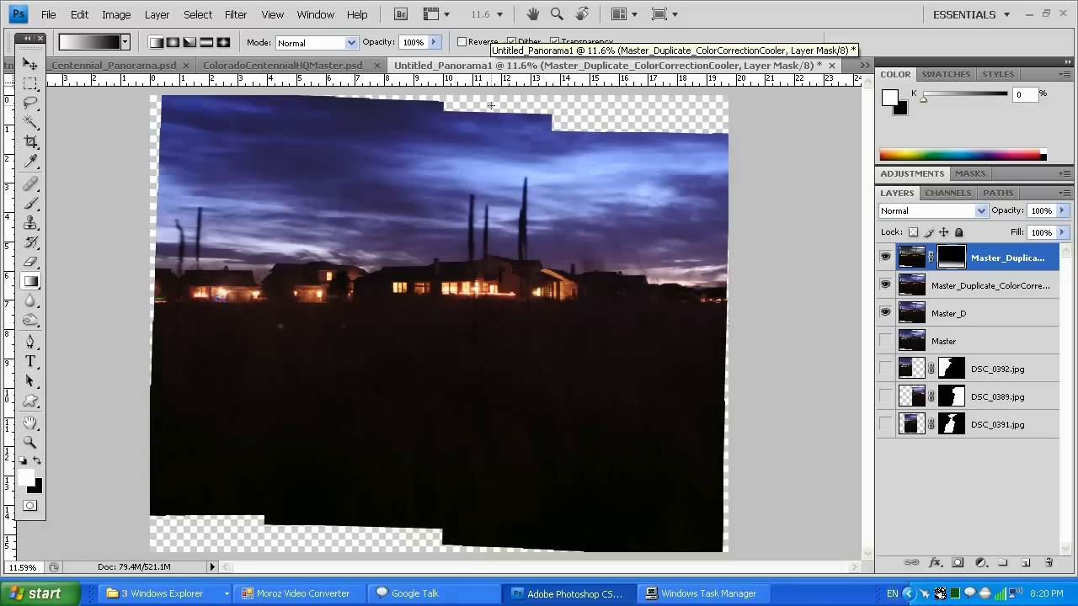
Step: Redraw the mask gradient several times from the top of the sky downward
left_click_drag(491, 103, 493, 315)
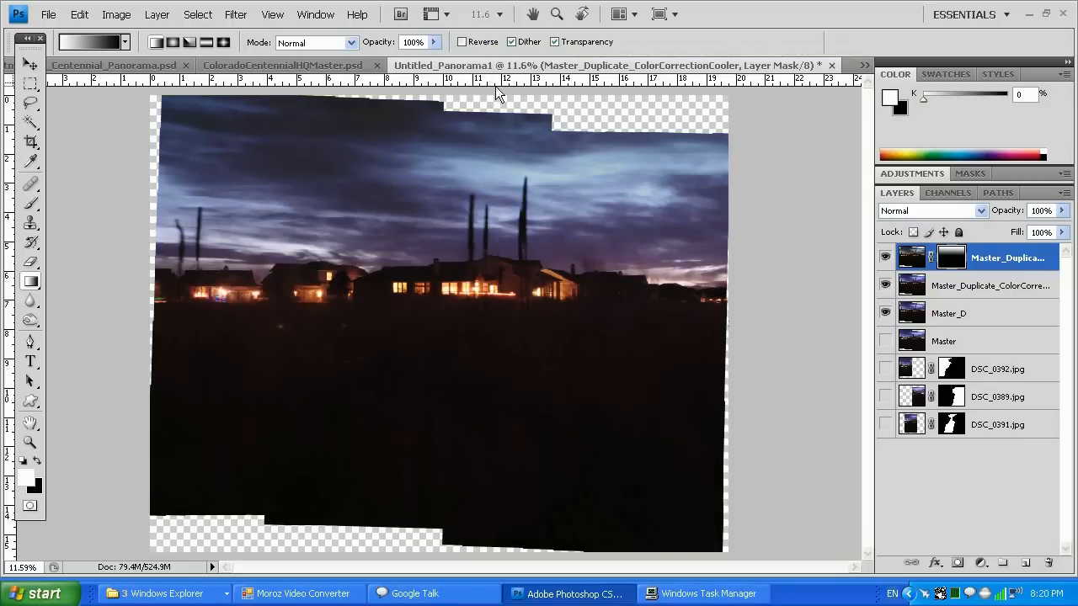
mouse_move(500, 99)
left_mouse_down()
mouse_move(481, 209)
mouse_move(497, 232)
left_mouse_up()
mouse_move(516, 107)
left_mouse_down()
mouse_move(516, 314)
mouse_move(516, 275)
left_mouse_up()
left_click_drag(531, 101, 529, 270)
left_click_drag(531, 96, 533, 210)
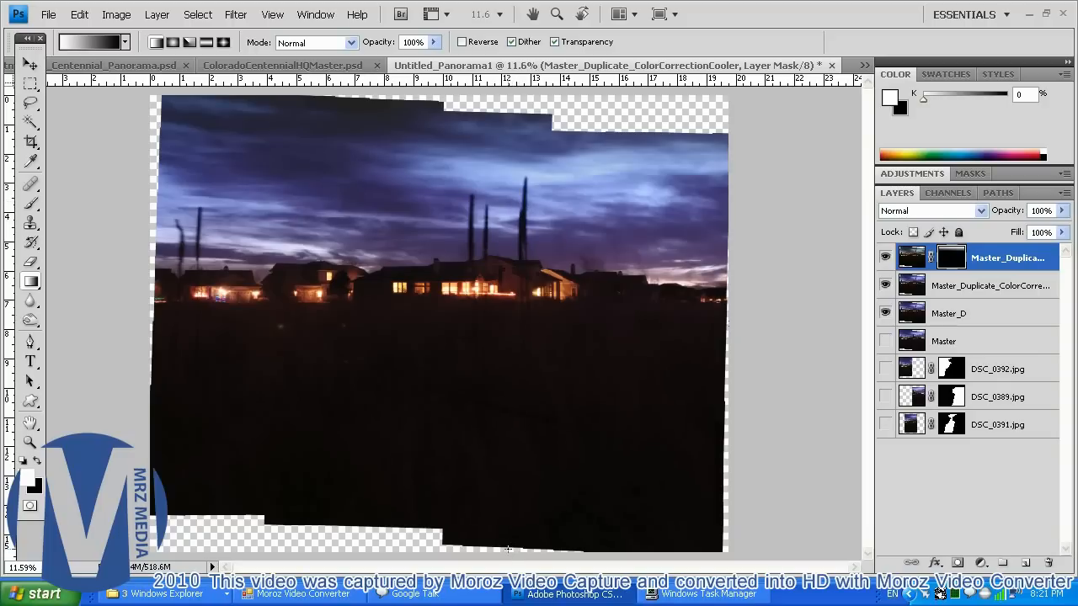
Step: Settle the mask with bottom-up gradients fading the sky into the dark foreground
left_click_drag(508, 533, 517, 153)
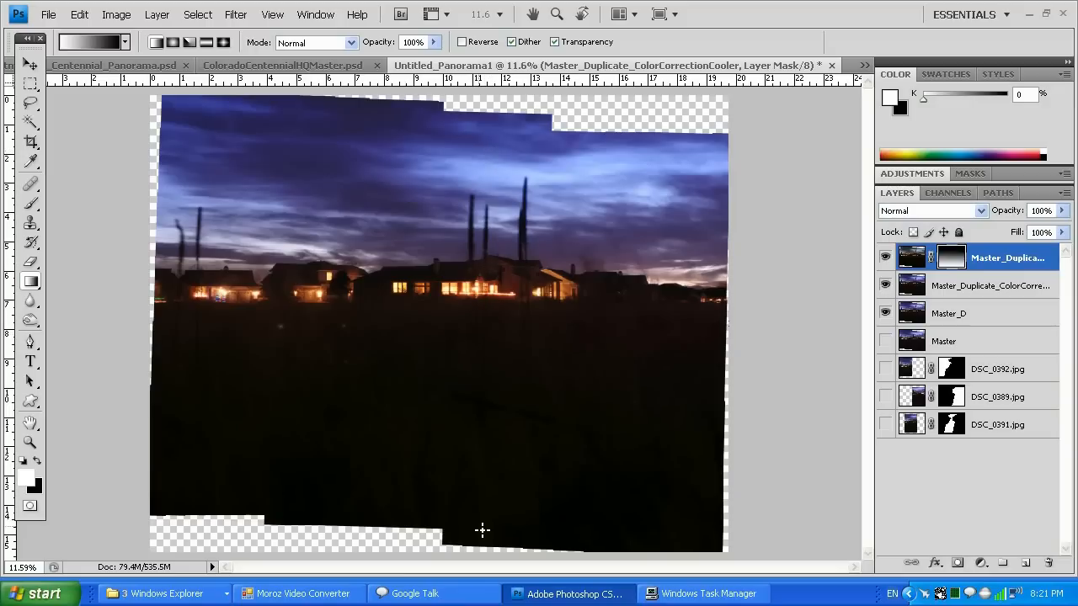
left_click_drag(446, 543, 462, 246)
left_click_drag(462, 242, 467, 256)
mouse_move(454, 546)
left_mouse_down()
mouse_move(460, 298)
mouse_move(464, 307)
left_mouse_up()
Step: Duplicate the masked cooler layer and hide the original
left_click(912, 258)
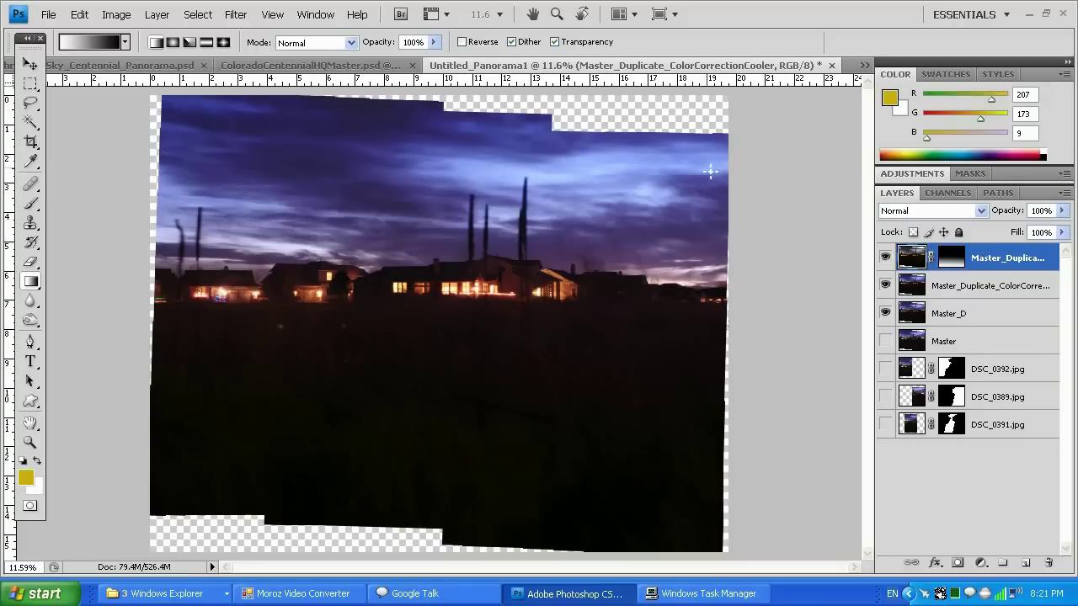
left_click(117, 15)
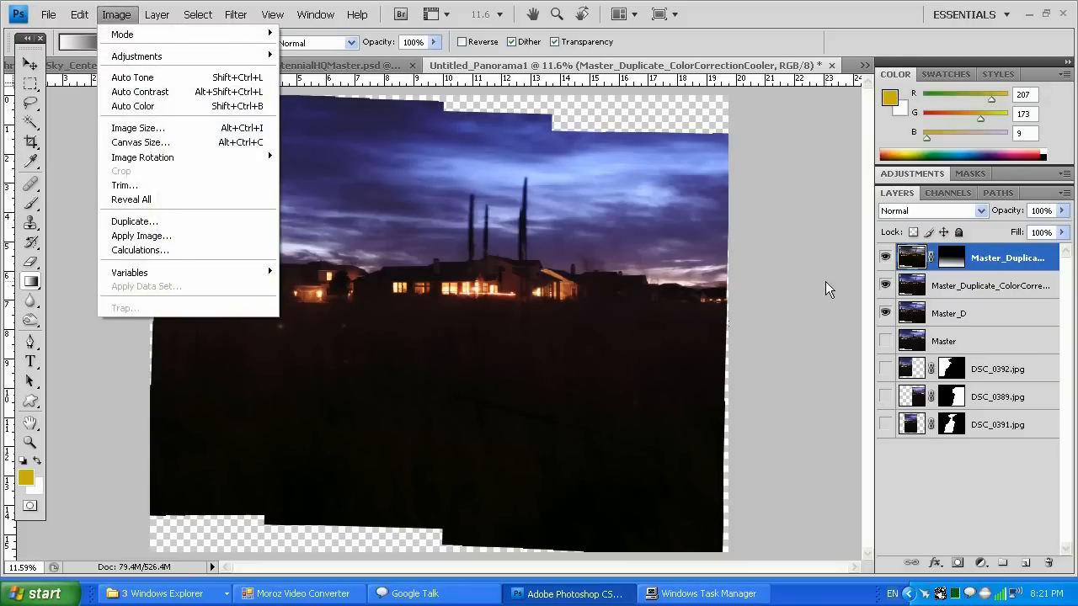
right_click(1008, 258)
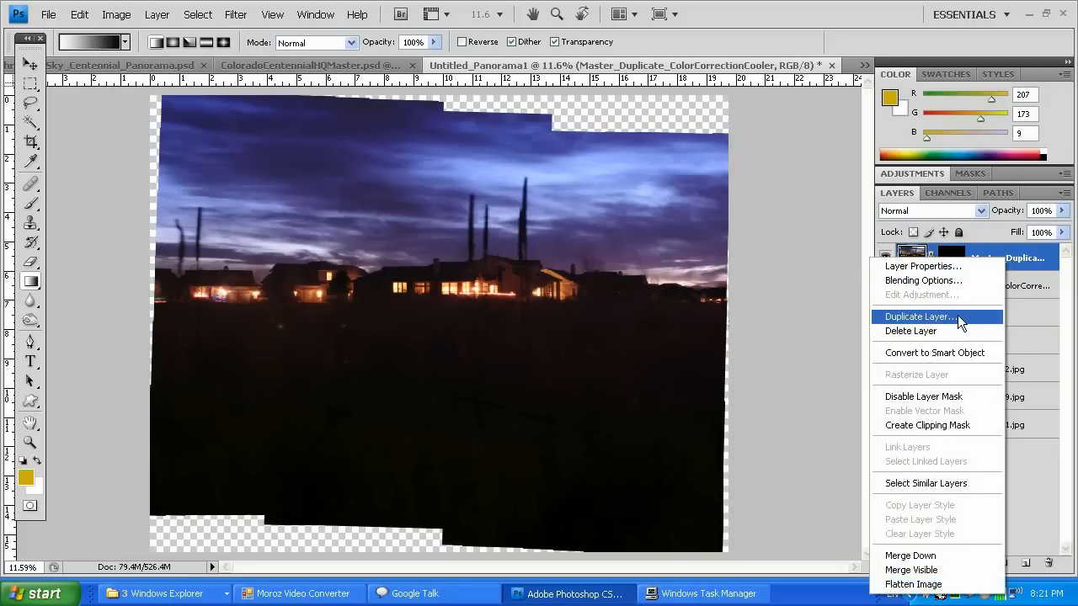
left_click(919, 317)
left_click(952, 276)
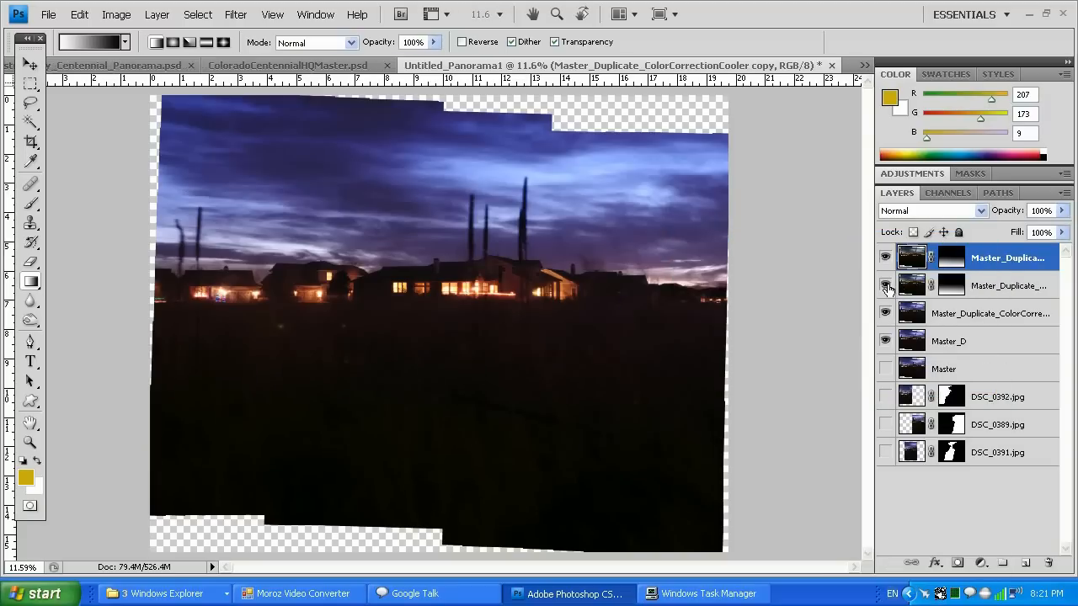
left_click(886, 287)
Step: Darken the copy by lowering Lightness in Hue/Saturation
left_click(117, 14)
mouse_move(136, 56)
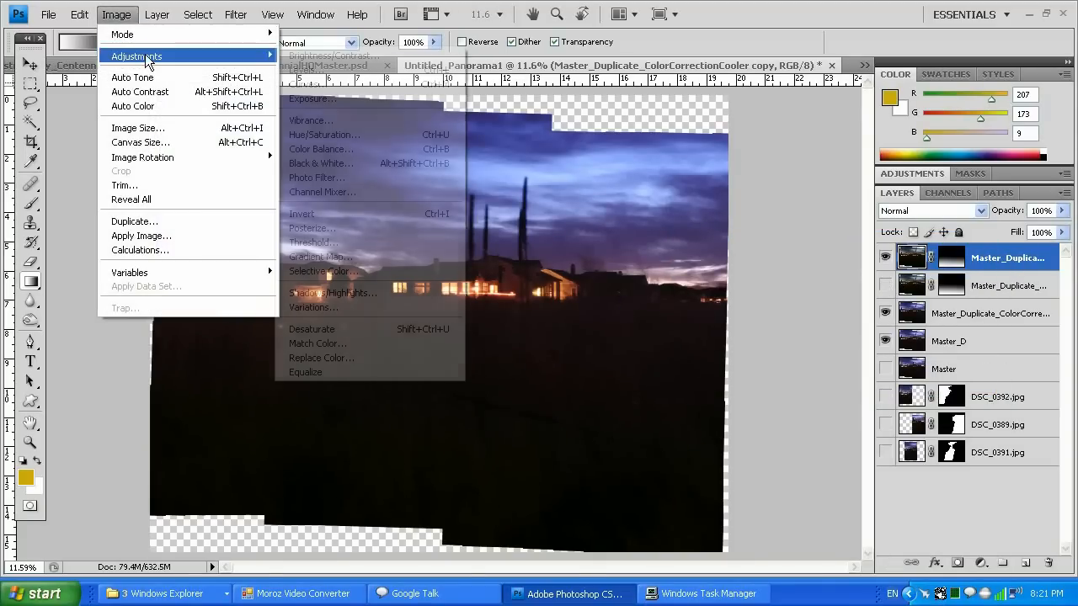
left_click(324, 135)
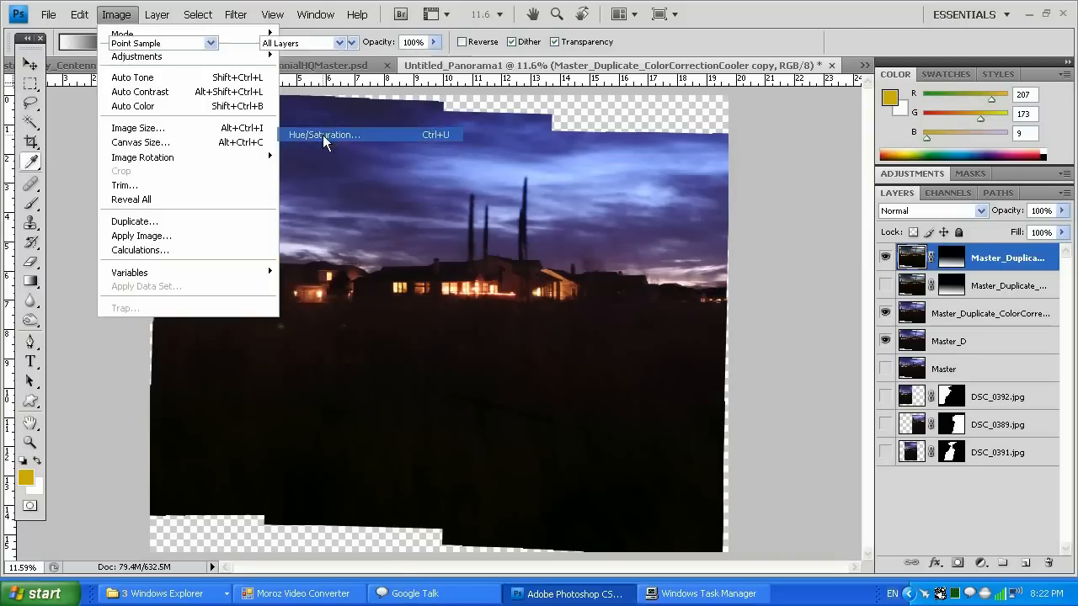
left_click_drag(387, 301, 914, 192)
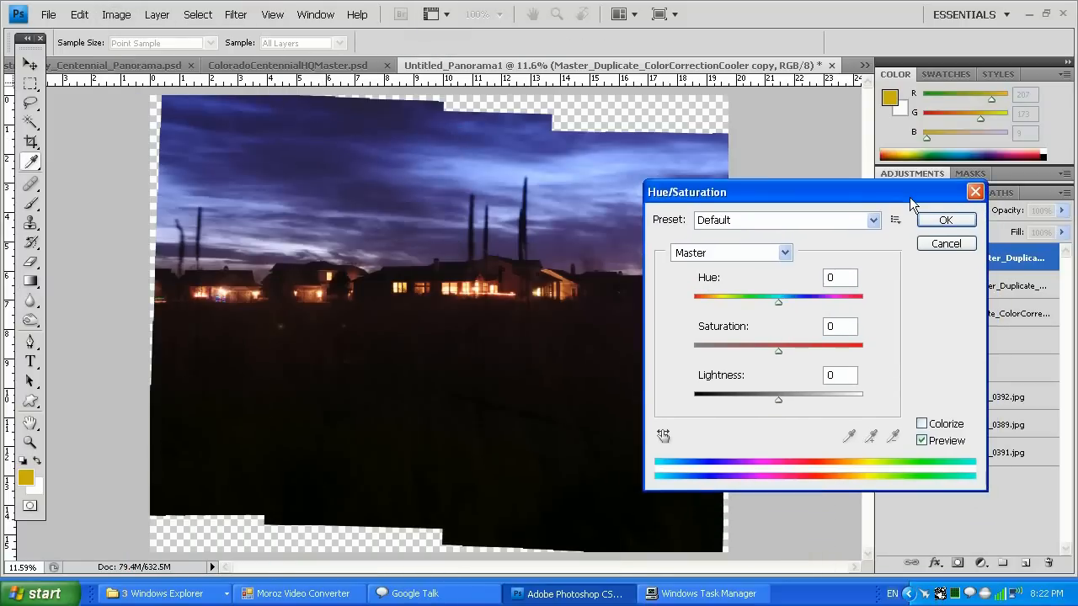
left_click_drag(779, 400, 750, 399)
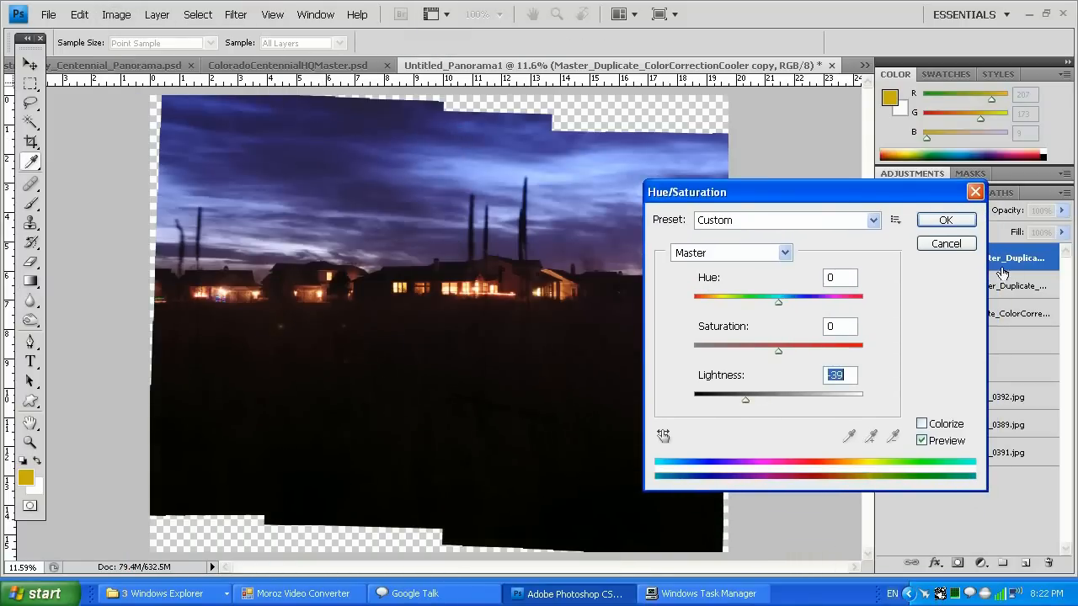
left_click(946, 219)
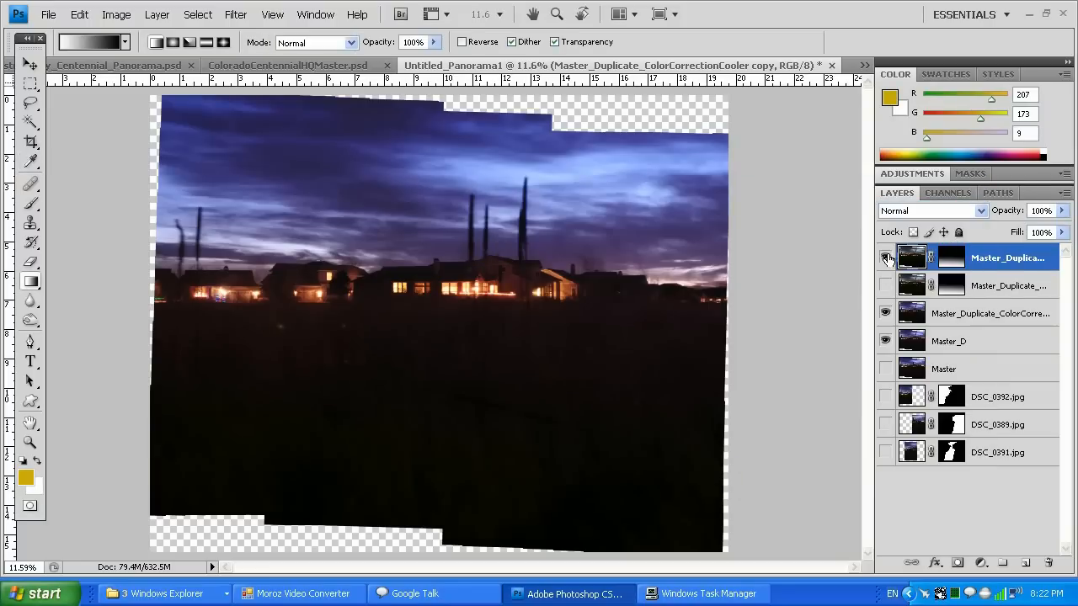
Step: Hide the two lower layers and delete the top copy's gradient mask
left_click(886, 313)
left_click(885, 341)
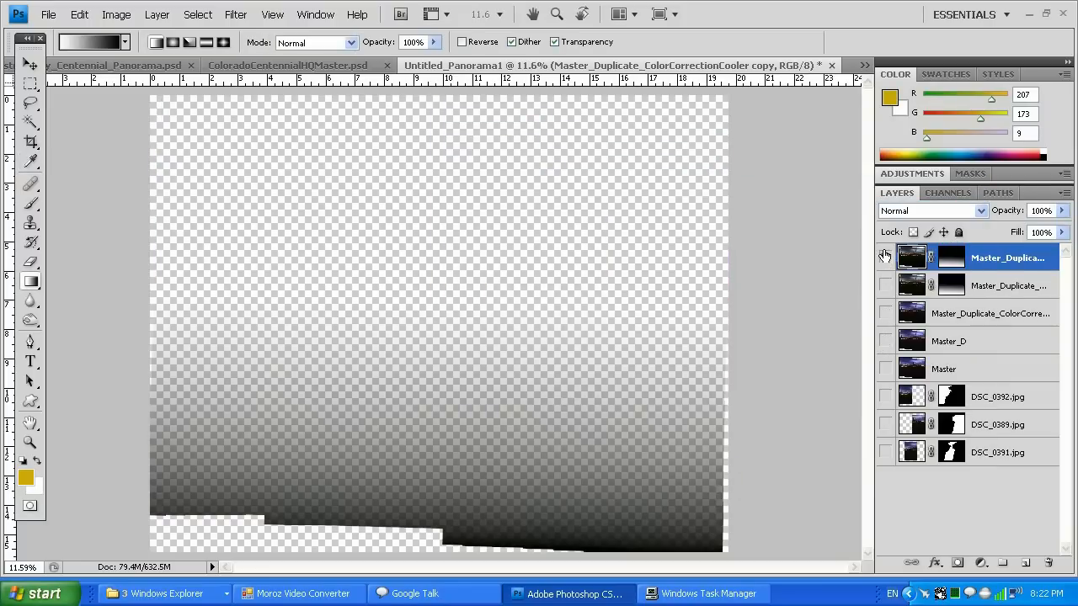
right_click(953, 258)
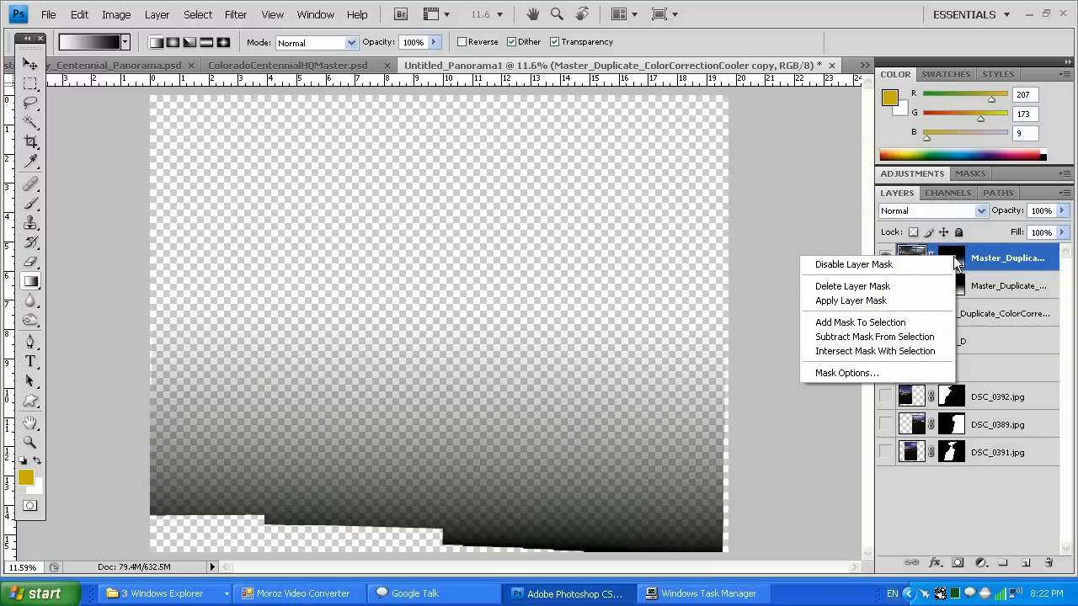
left_click(851, 286)
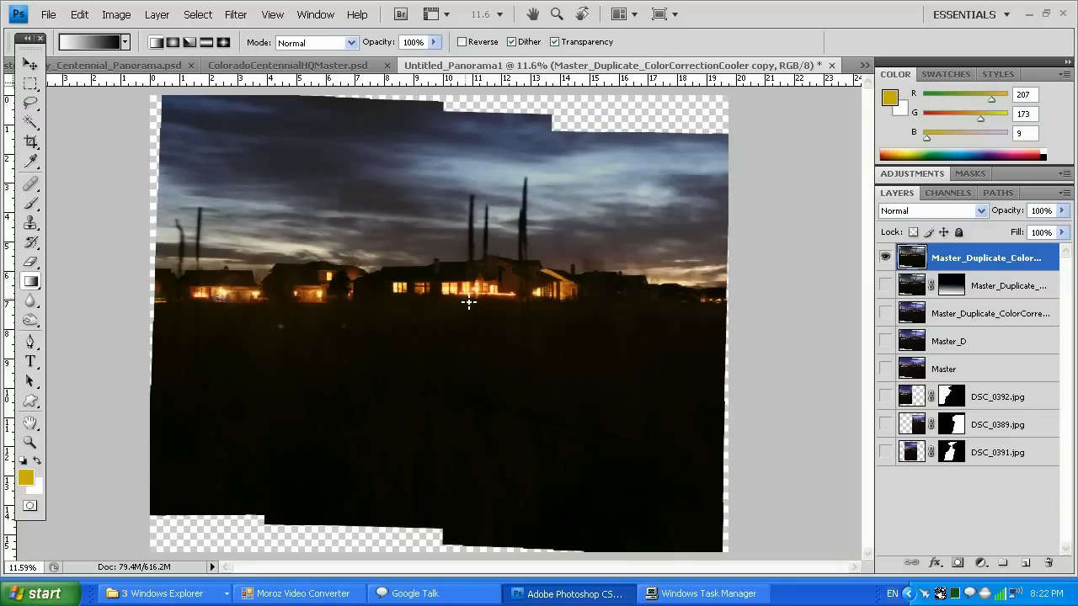
Step: Lower the cooler copy's Saturation in Hue/Saturation, then show and select the Warmer layer
left_click(116, 14)
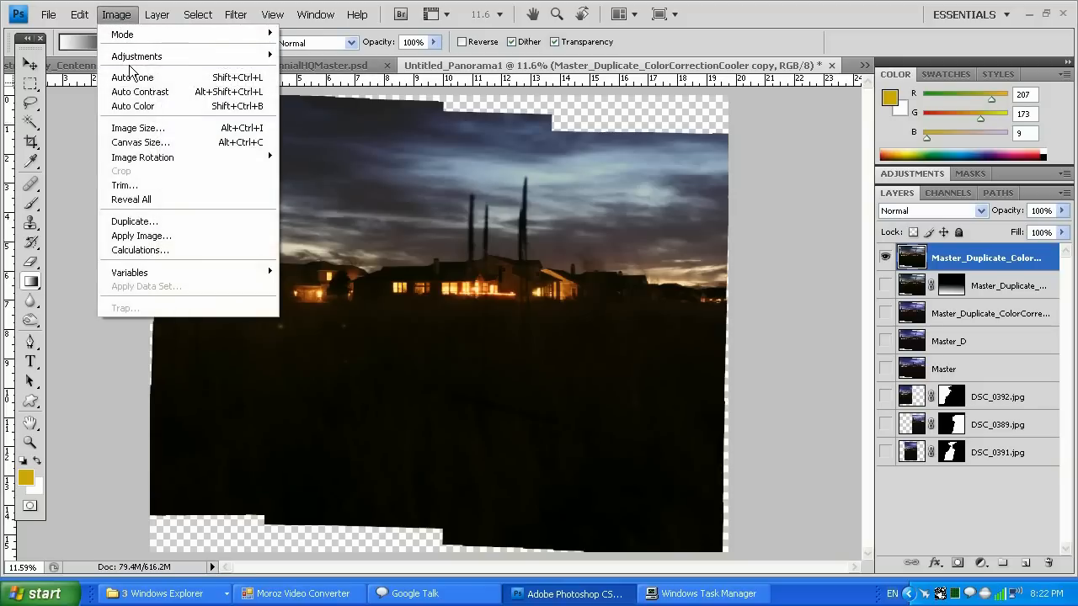
mouse_move(137, 55)
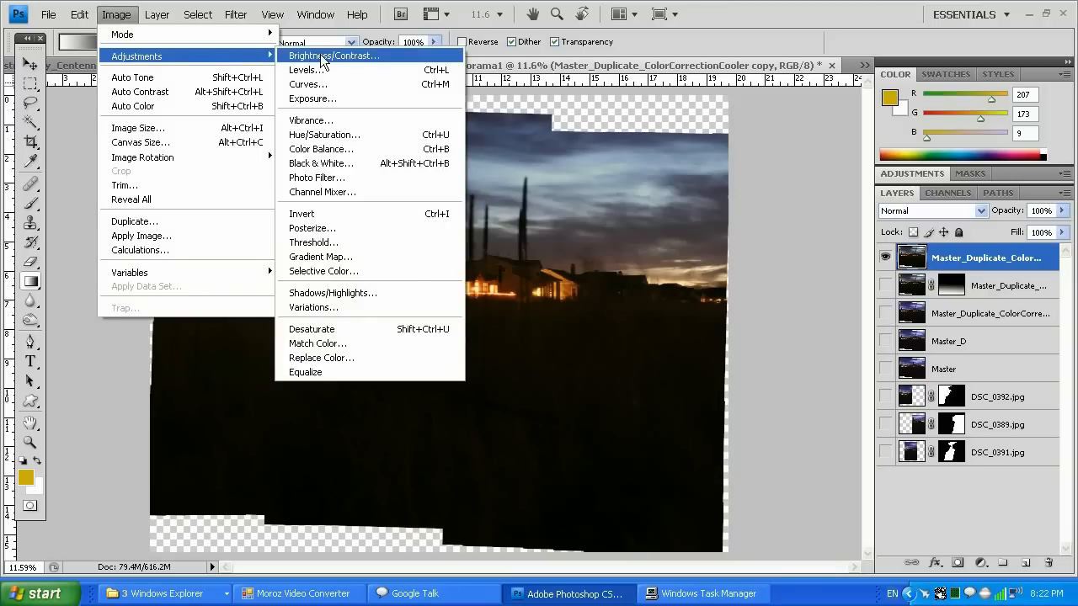
left_click(324, 136)
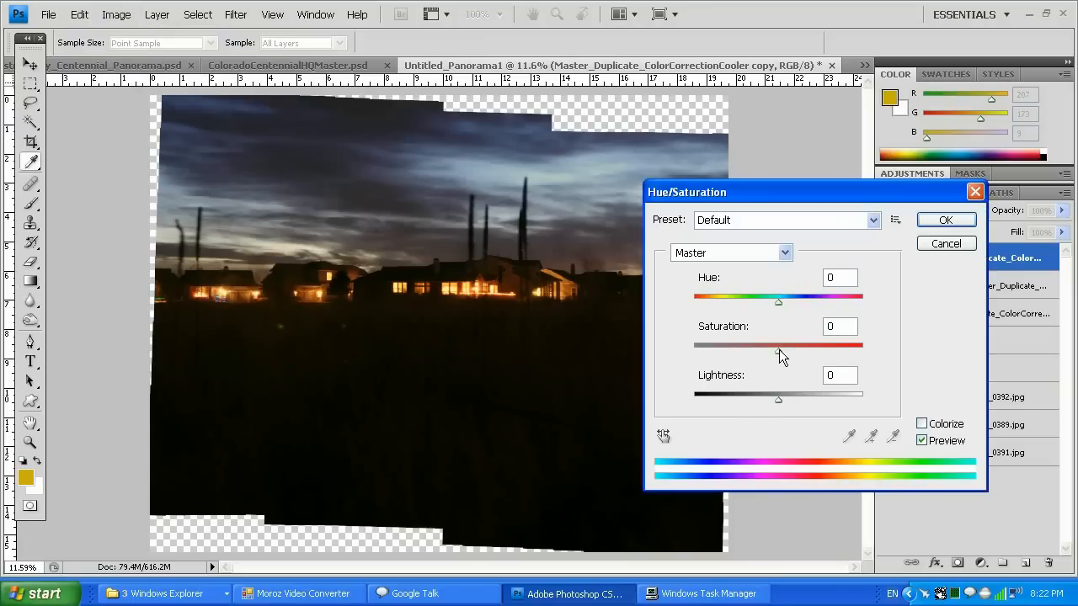
left_click_drag(778, 350, 745, 353)
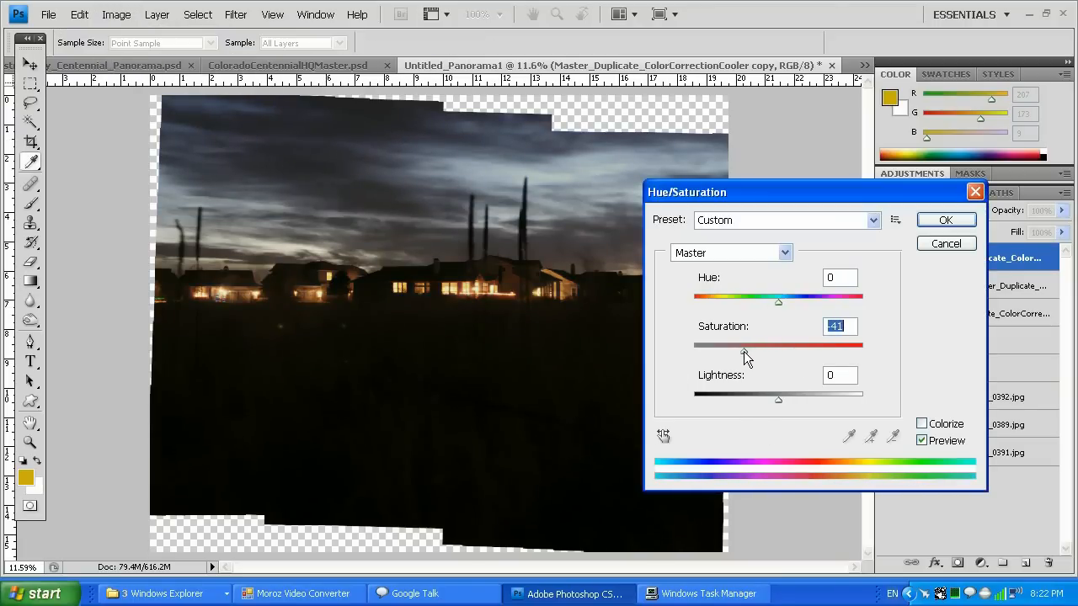
left_click(946, 220)
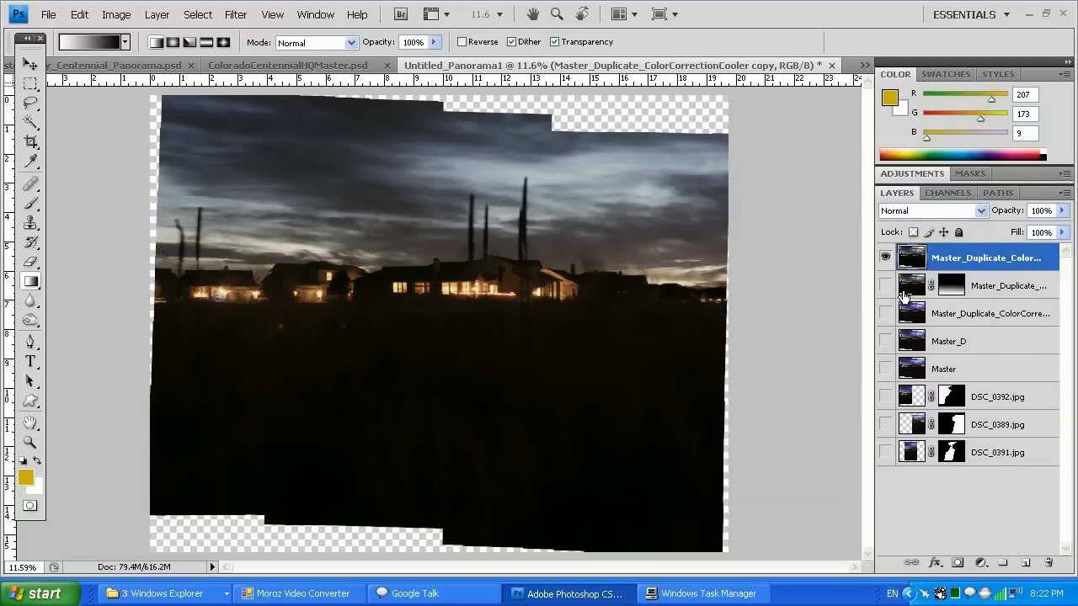
left_click(885, 314)
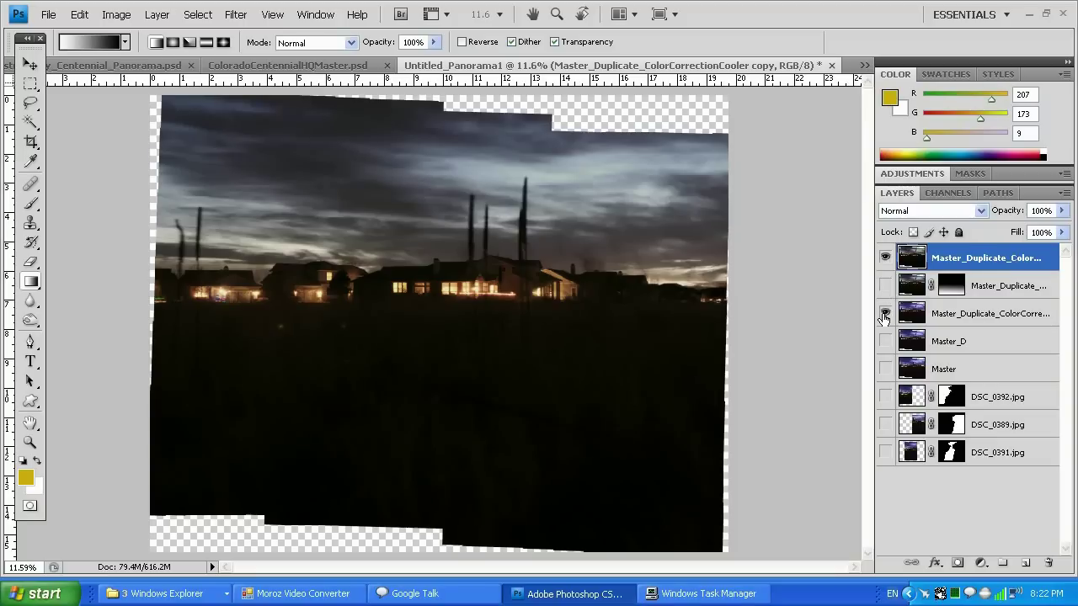
left_click(994, 317)
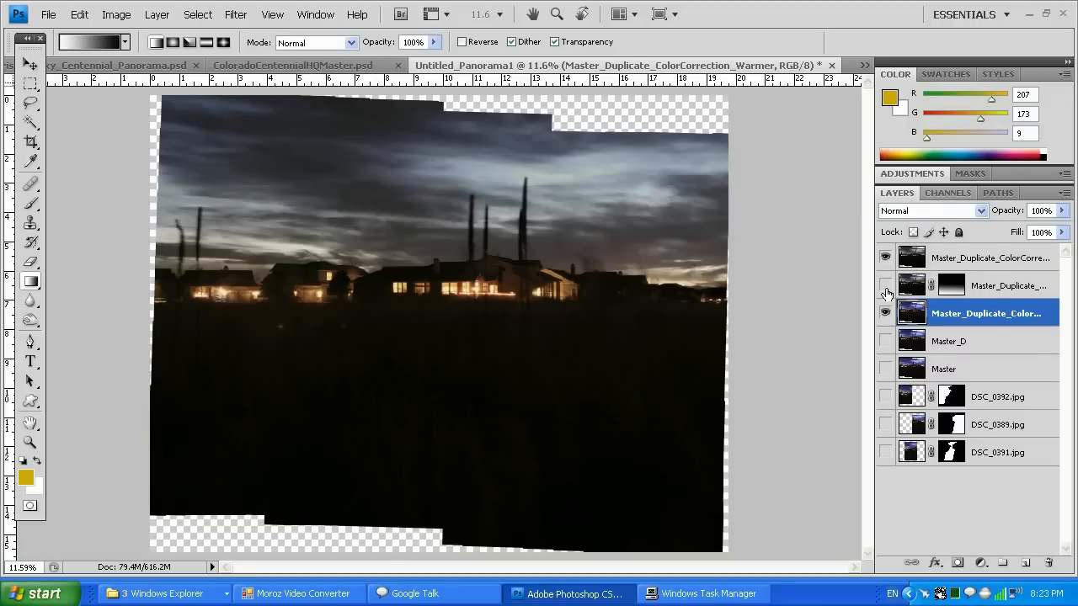
Step: Delete the old masked duplicate layer and add a fresh white mask to the top cooler copy
left_click(992, 298)
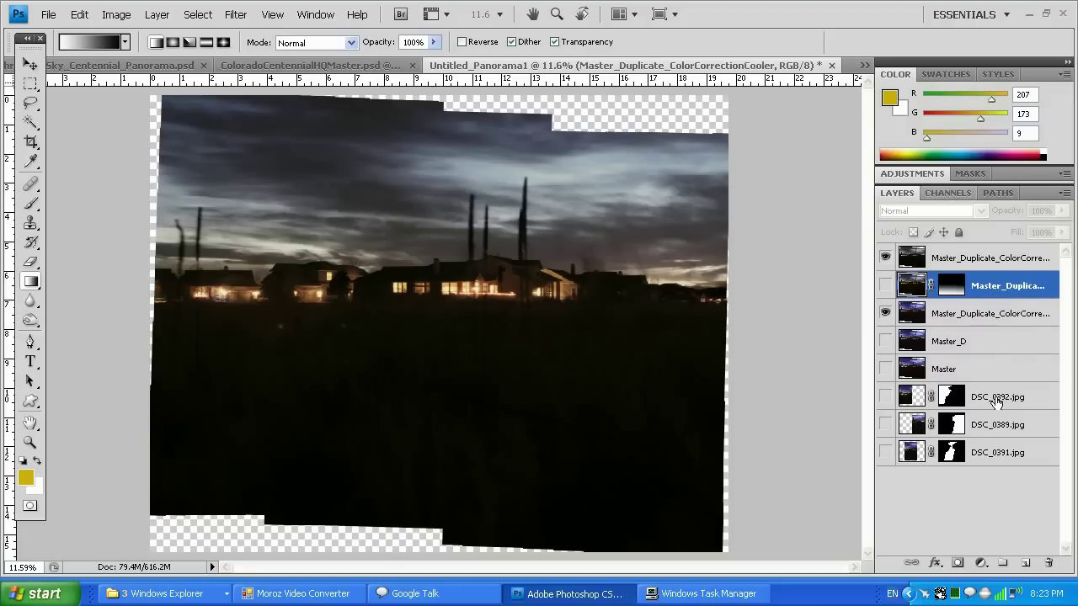
left_click(1047, 563)
left_click(461, 235)
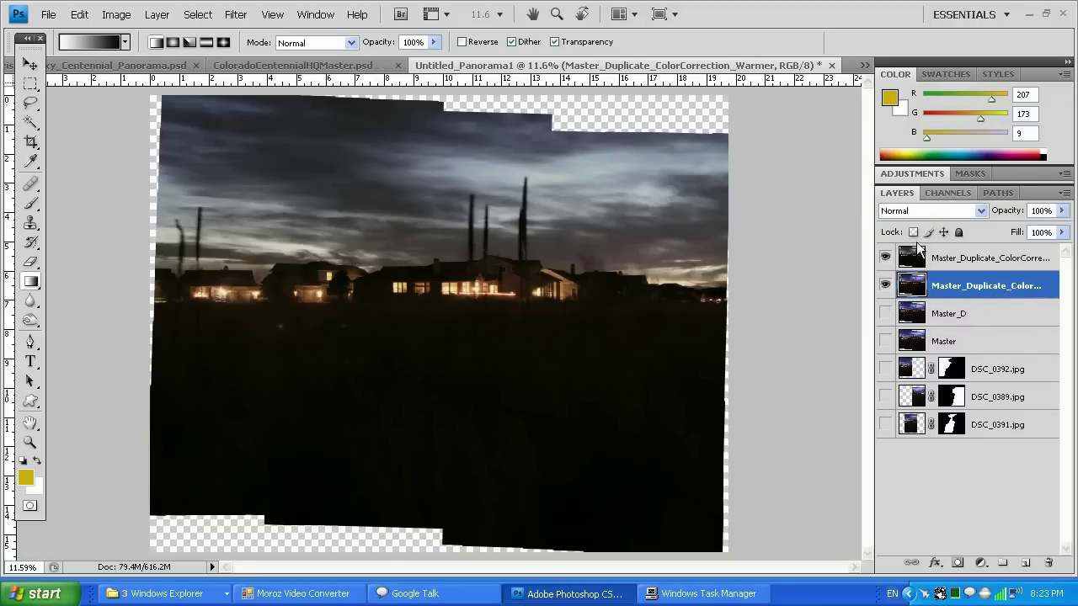
left_click(960, 260)
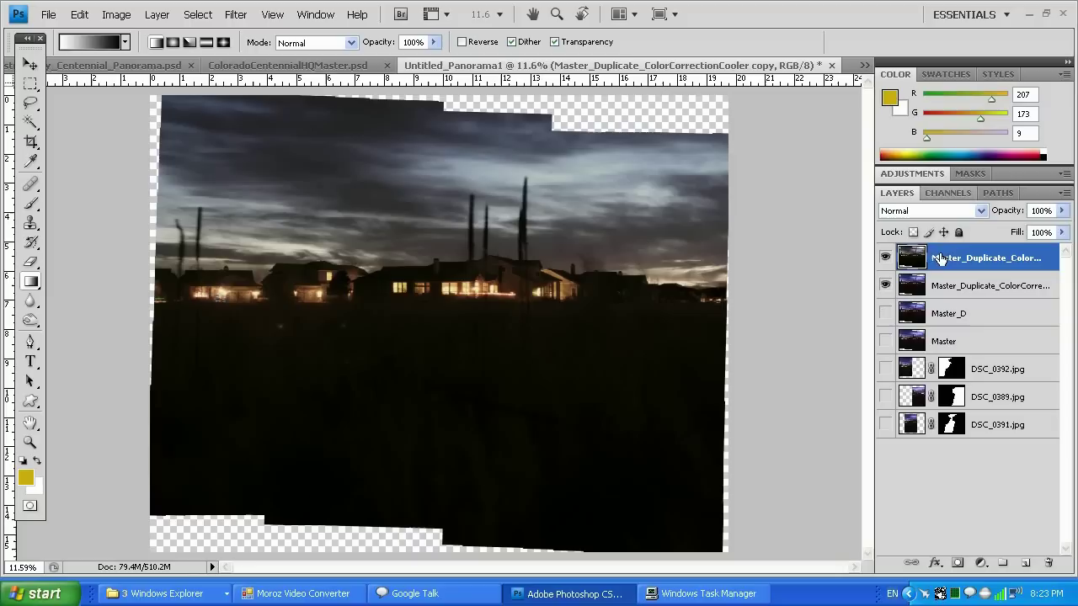
left_click(958, 563)
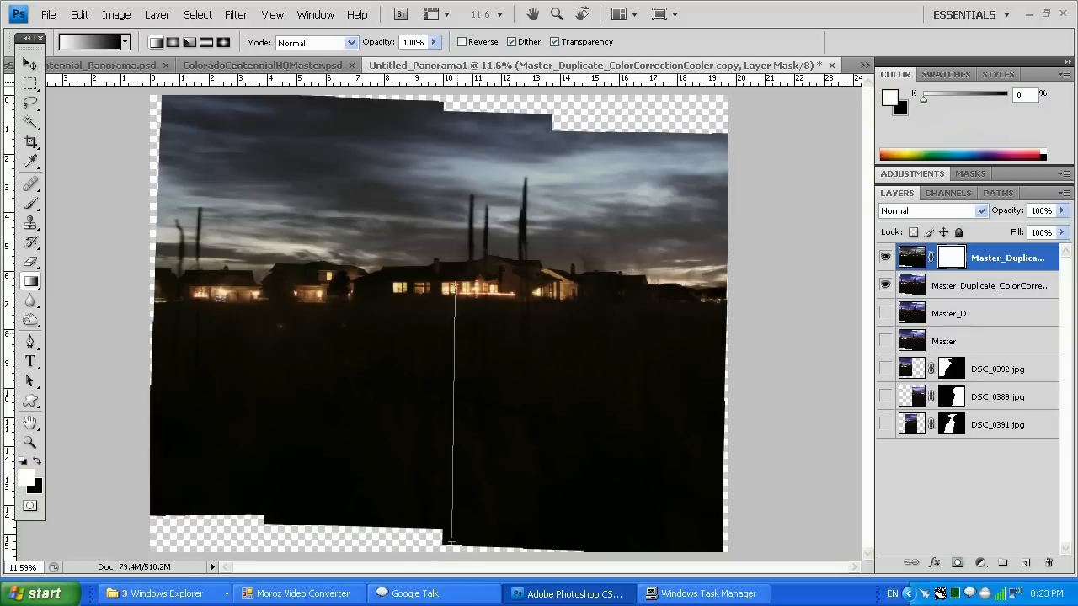
Step: Fill the new mask with repeated bottom-to-top gradients until the blue-violet sky blends over the houses
left_click_drag(453, 542, 459, 303)
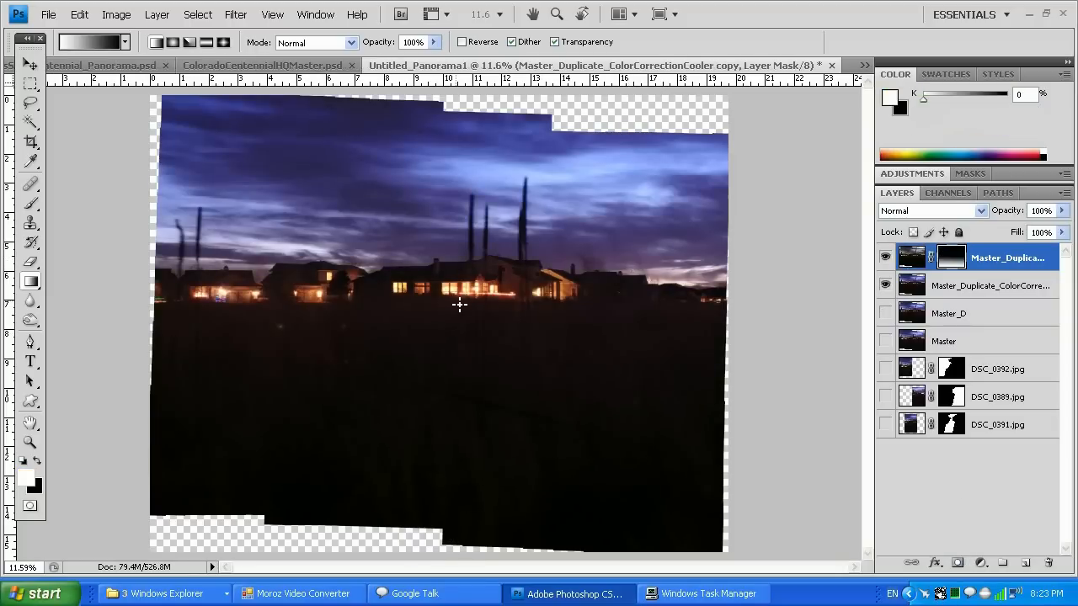
left_click_drag(446, 542, 459, 266)
left_click_drag(455, 532, 460, 221)
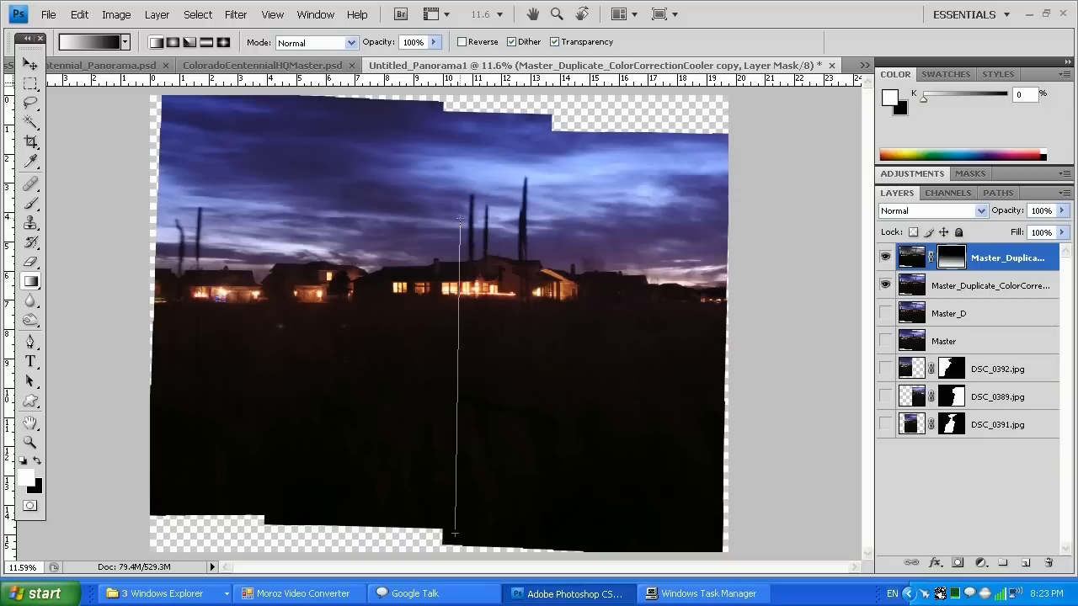
left_click_drag(460, 220, 460, 220)
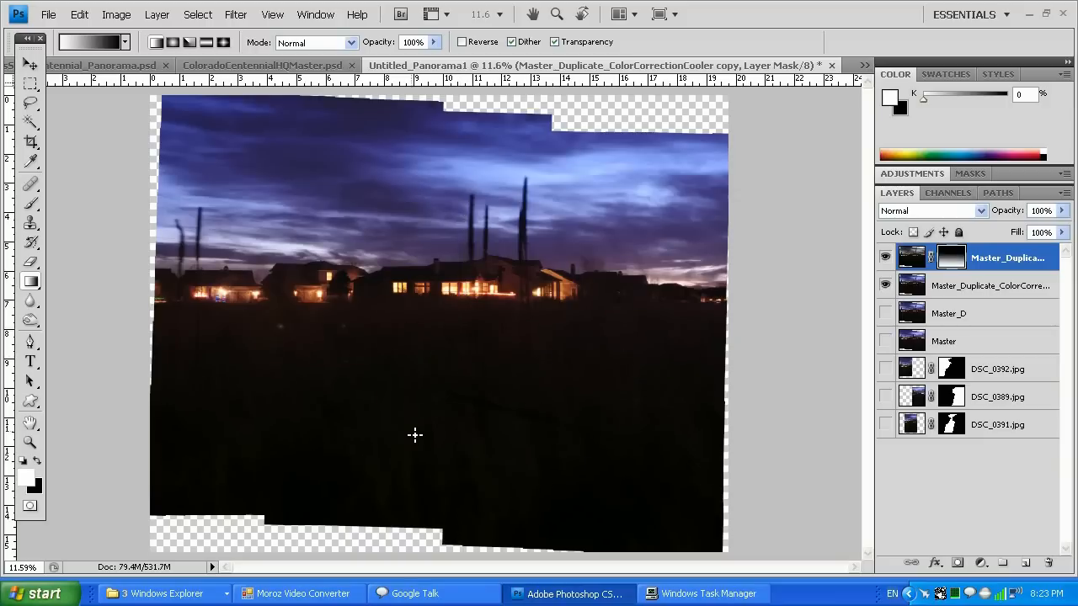
mouse_move(494, 546)
left_mouse_down()
mouse_move(485, 131)
mouse_move(496, 137)
left_mouse_up()
left_click_drag(492, 546, 494, 101)
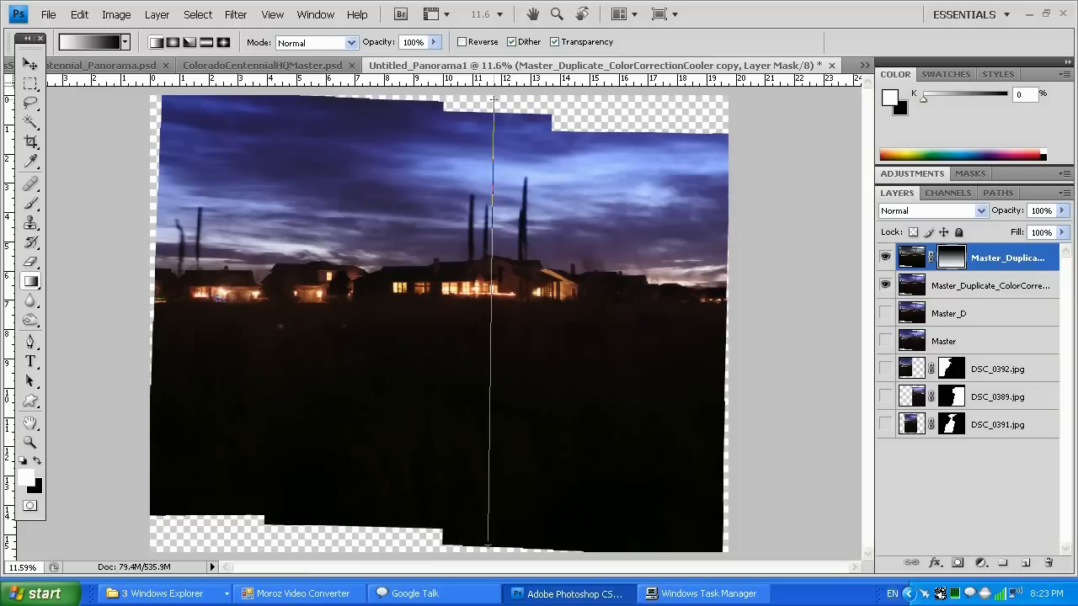
left_click_drag(495, 101, 497, 101)
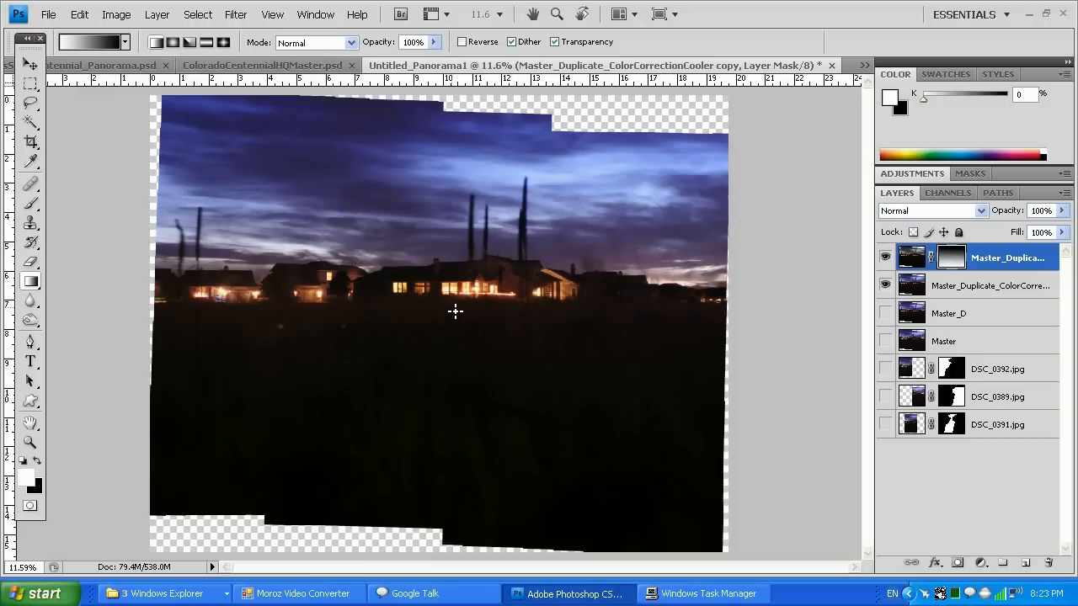
left_click_drag(481, 518, 485, 346)
left_click_drag(469, 532, 481, 139)
left_click_drag(497, 542, 502, 116)
left_click_drag(484, 544, 493, 152)
Step: Zoom in twice on the houses for a closer look
left_click(31, 443)
left_click(272, 360)
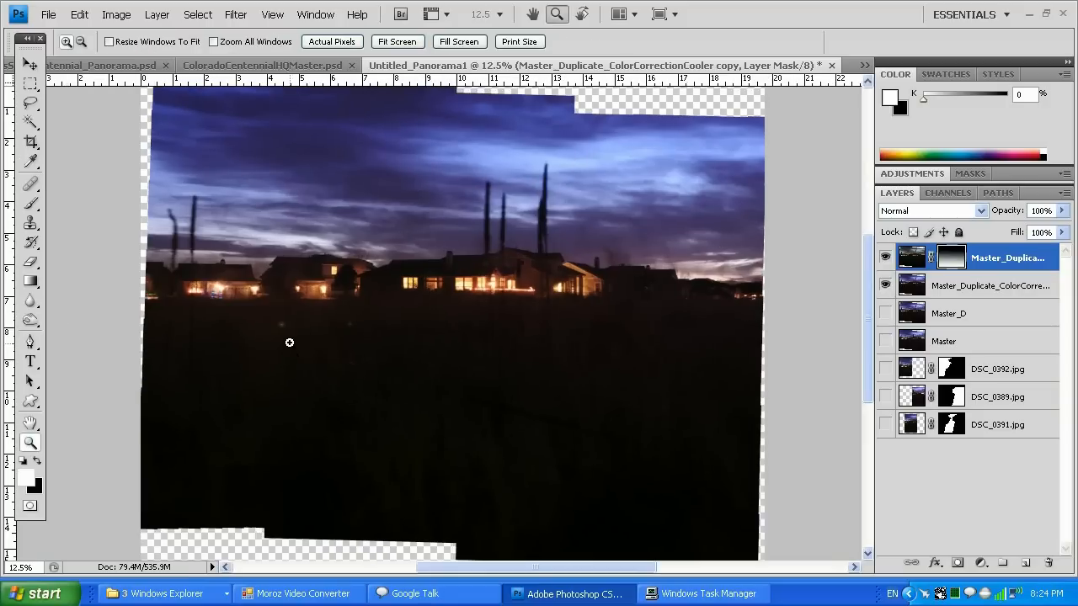
left_click(295, 348)
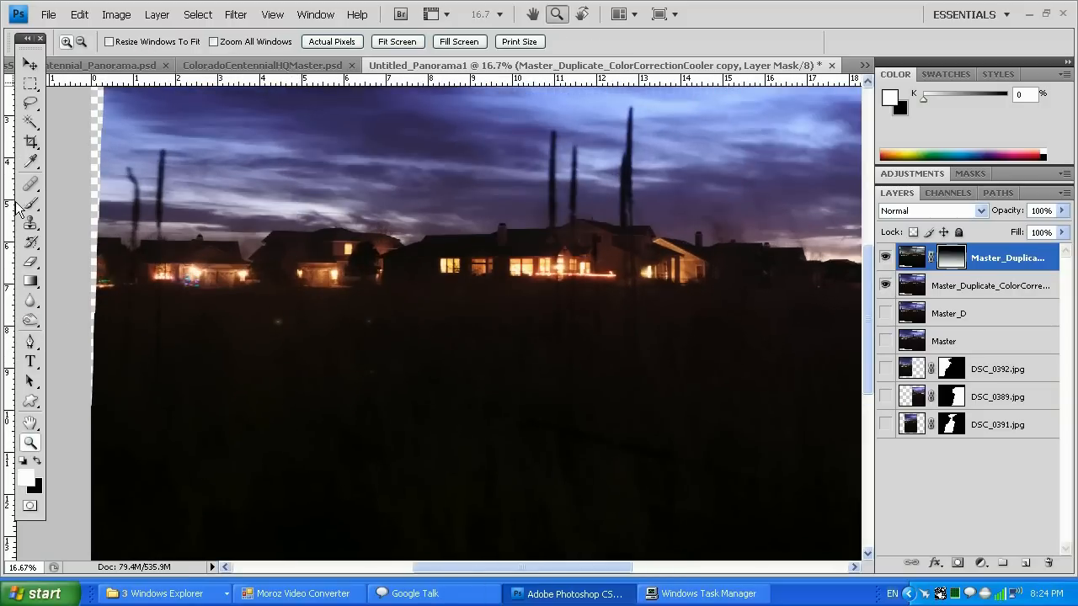
Step: Choose the Healing Brush Tool from the healing tools flyout
left_click(31, 184)
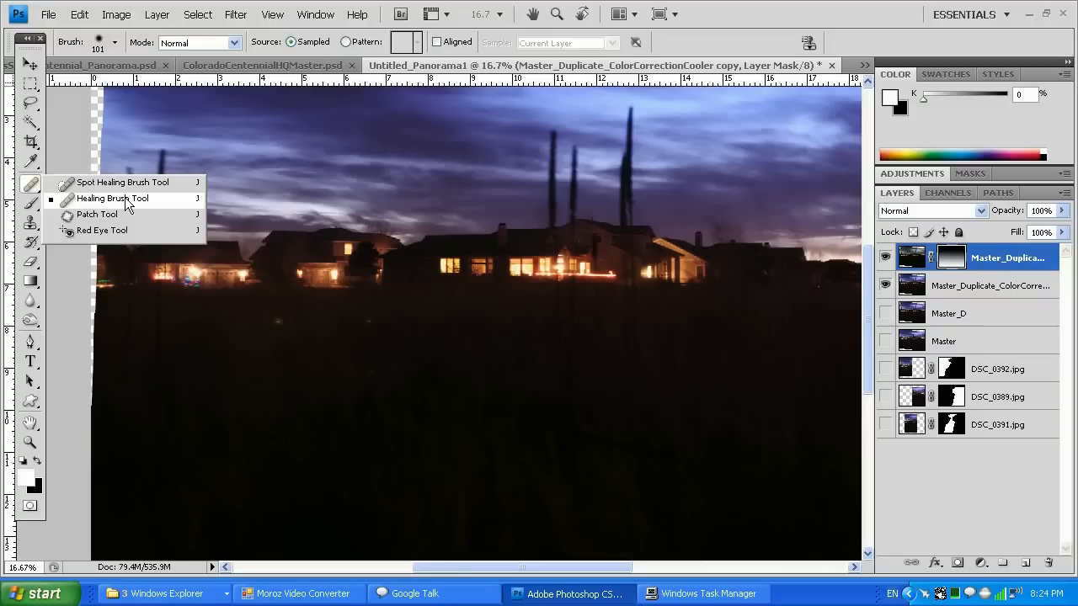
left_click(113, 199)
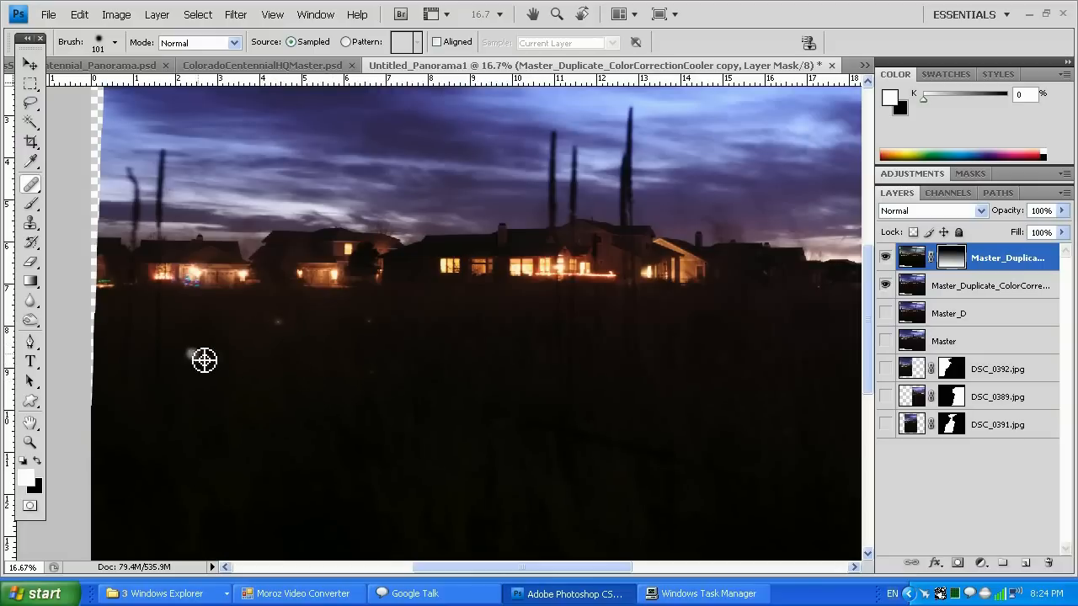
left_click(31, 183)
left_click(127, 196)
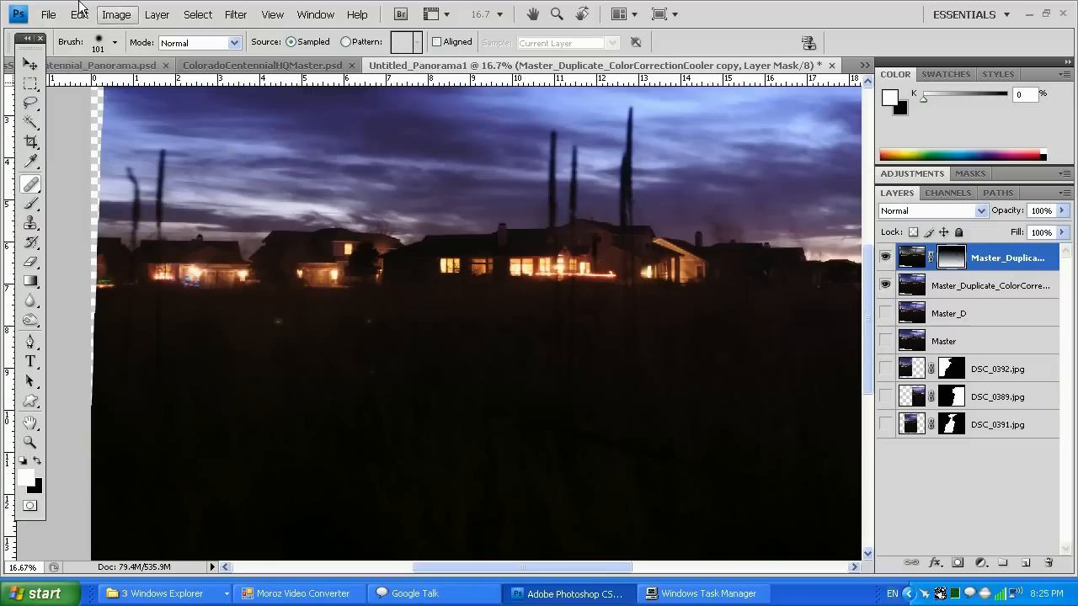
Step: Undo the last two state changes and zoom out to see the whole panorama
left_click(79, 14)
left_click(120, 34)
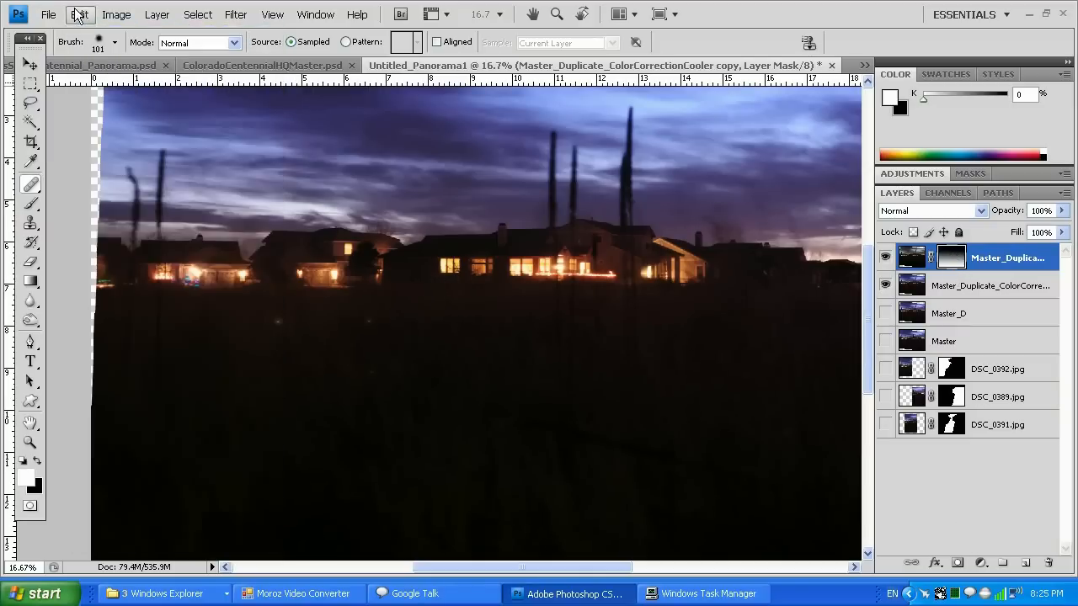
left_click(79, 15)
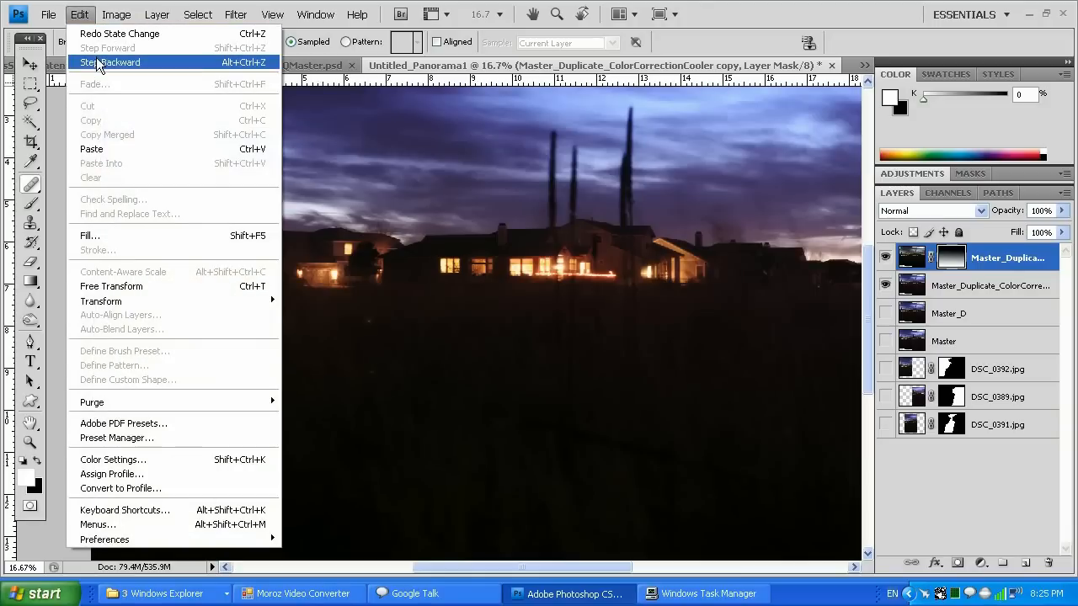
left_click(109, 63)
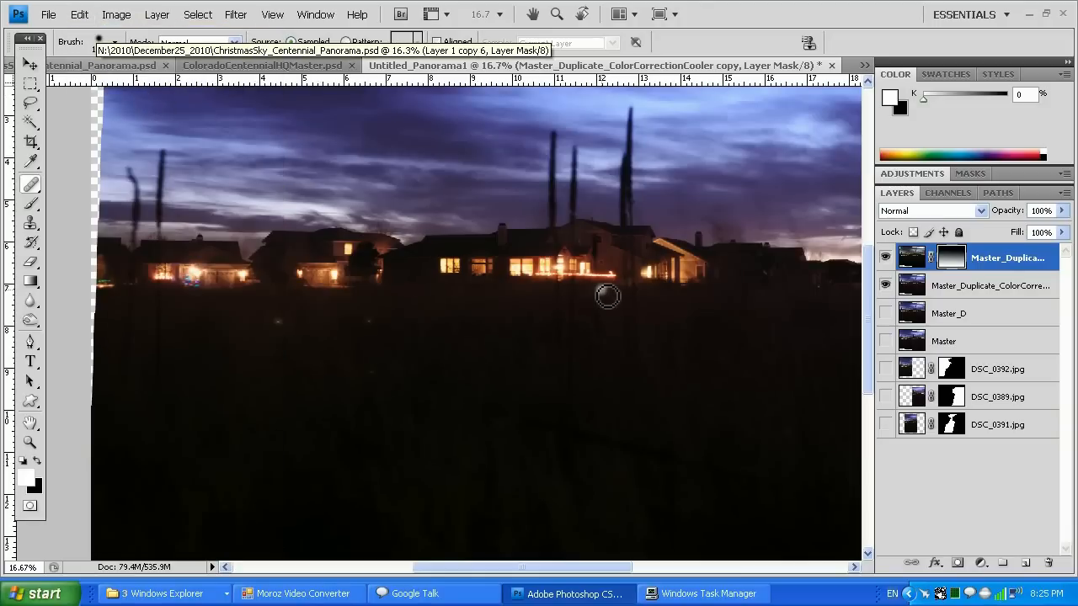
left_click(29, 445)
right_click(342, 408)
left_click(364, 485)
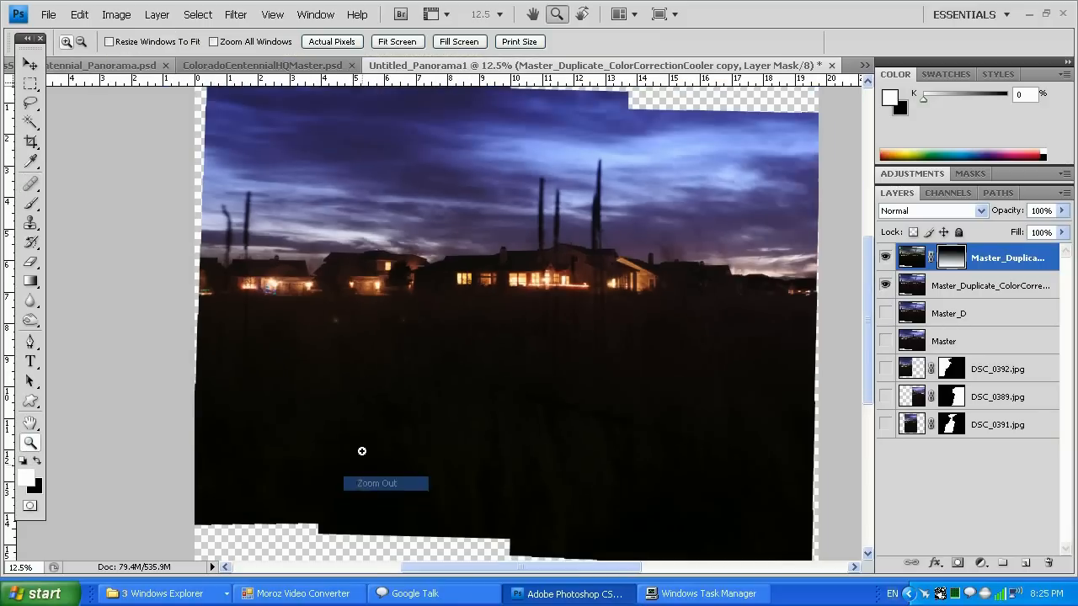
Step: Select all, copy the merged visible layers and paste them as a new top layer
left_click(198, 14)
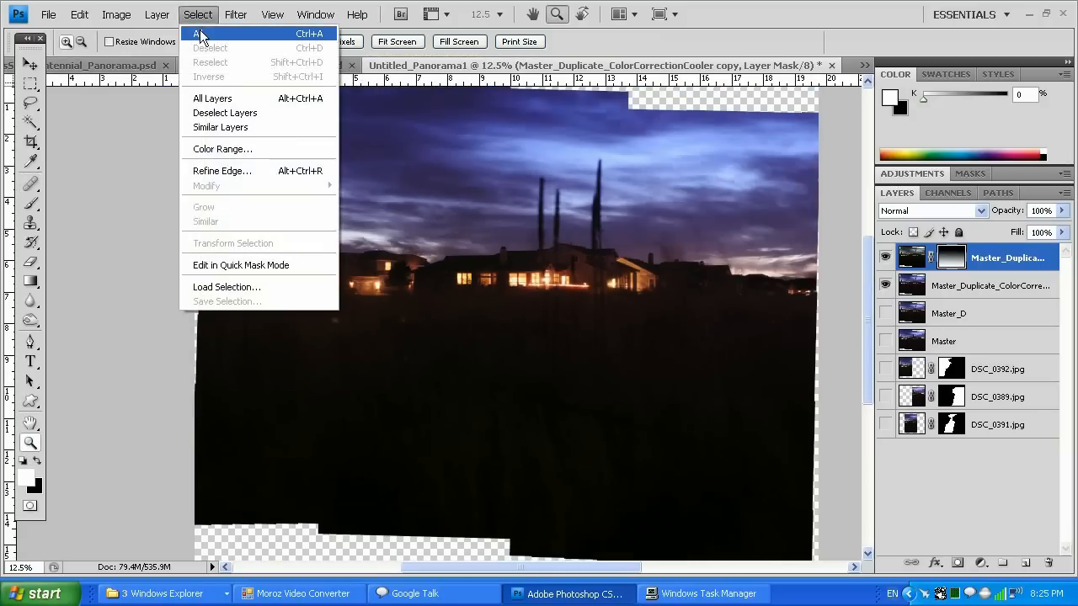
left_click(202, 35)
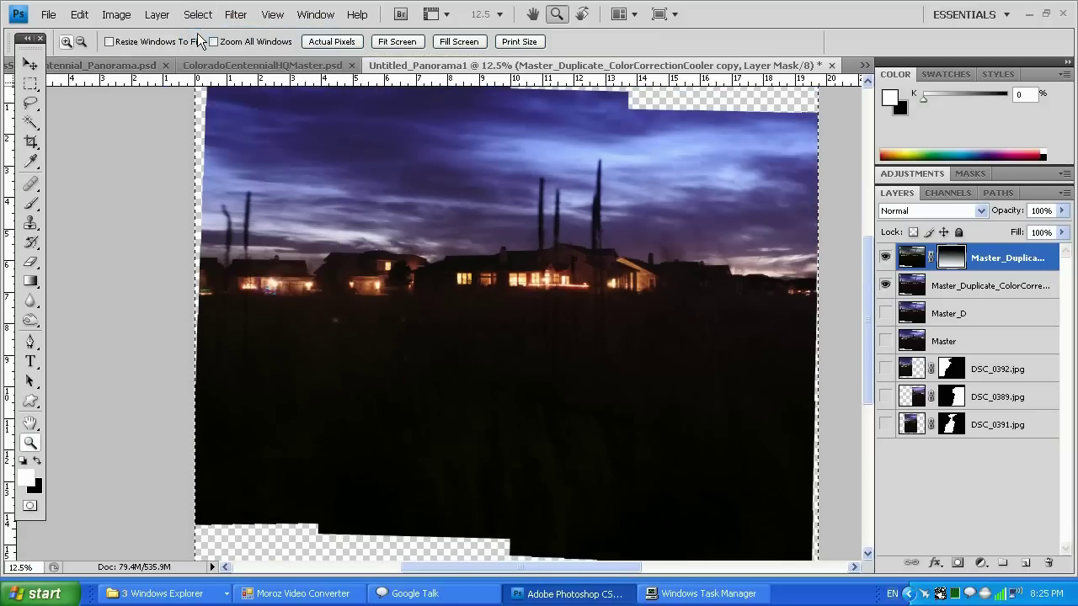
left_click(79, 14)
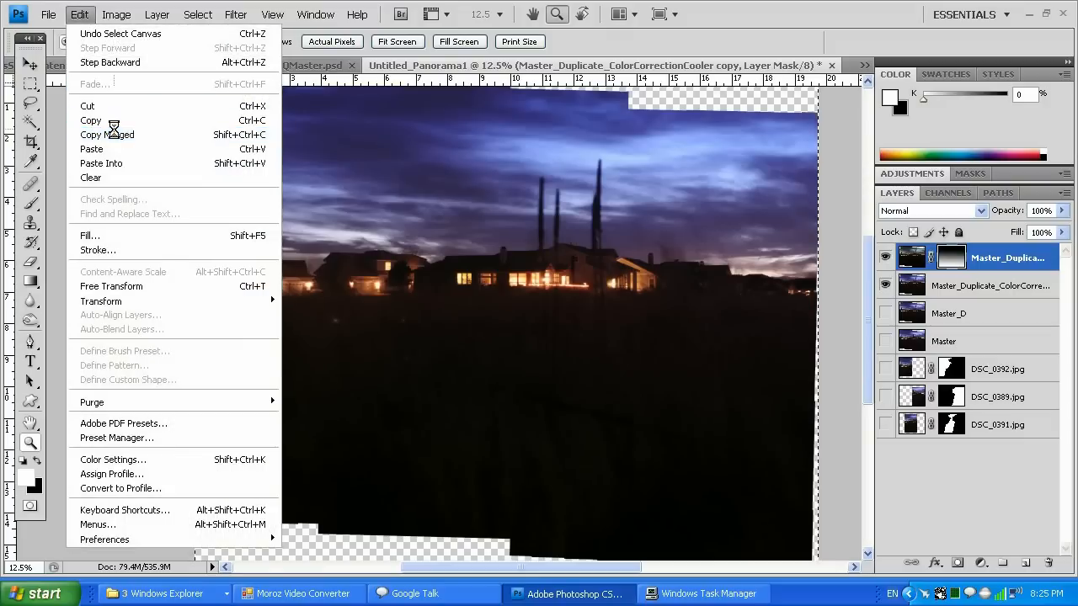
left_click(91, 120)
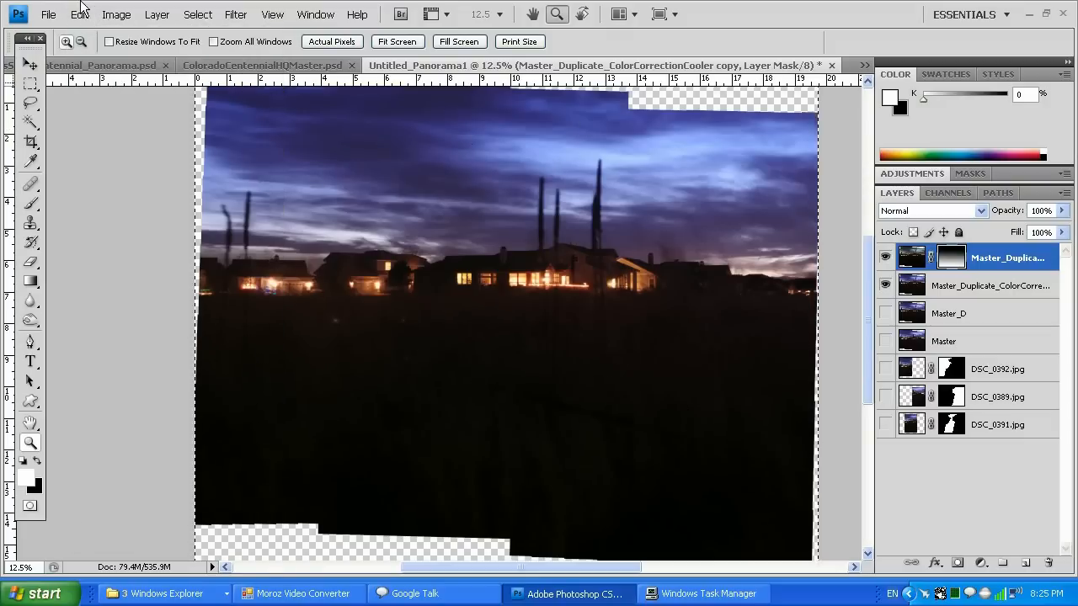
left_click(80, 14)
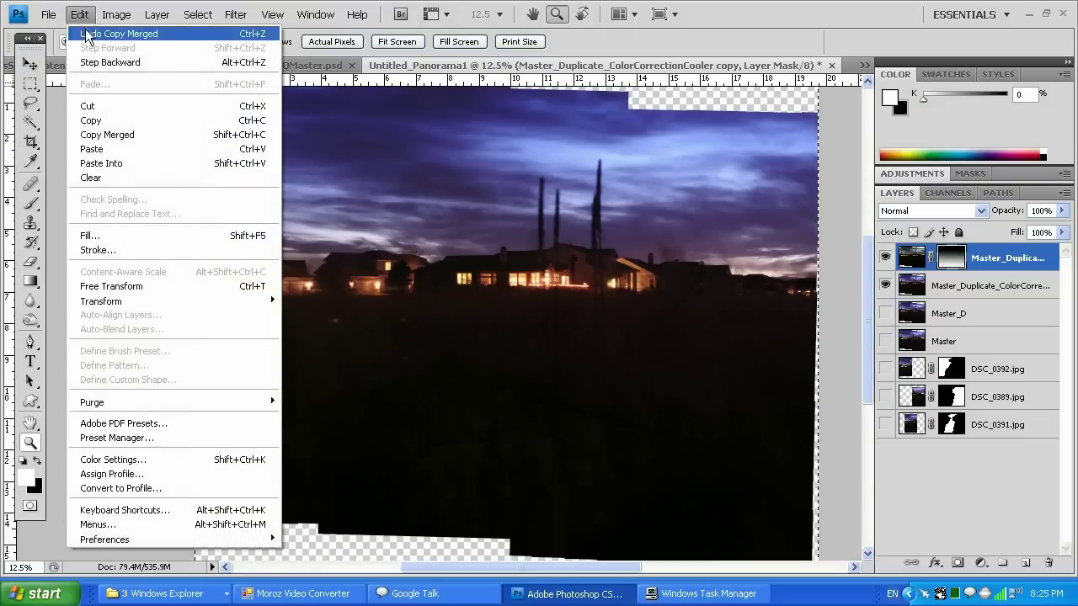
left_click(91, 149)
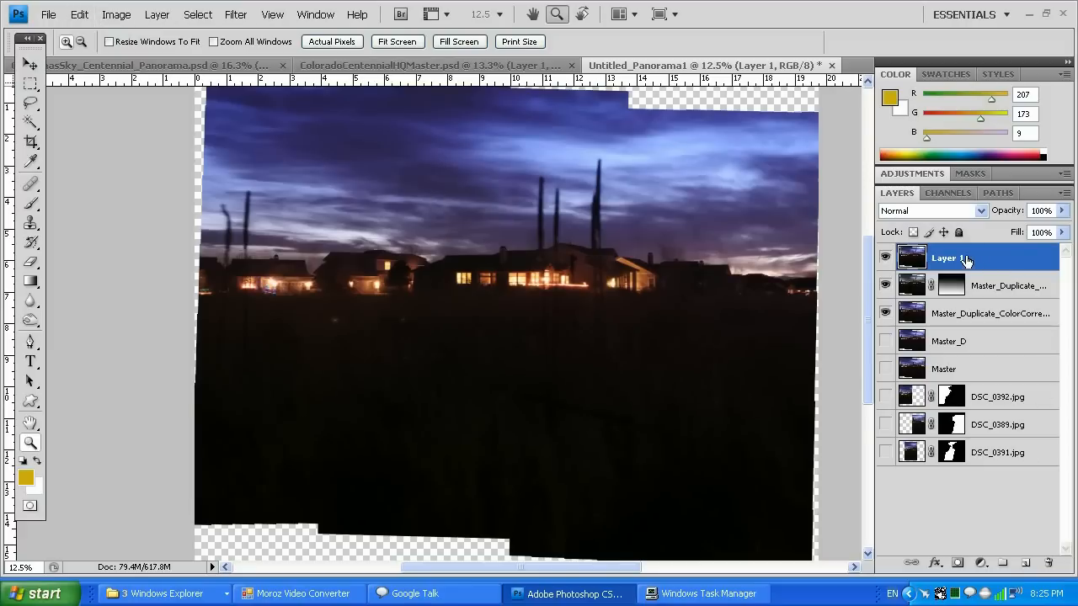
Step: Rename the pasted layer to Master_ColorCorrected and zoom back out to the whole panorama
double_click(949, 259)
type("Master")
type("Color")
key("BackSpace")
key("BackSpace")
key("BackSpace")
type("olo")
type("Correc")
type("ted")
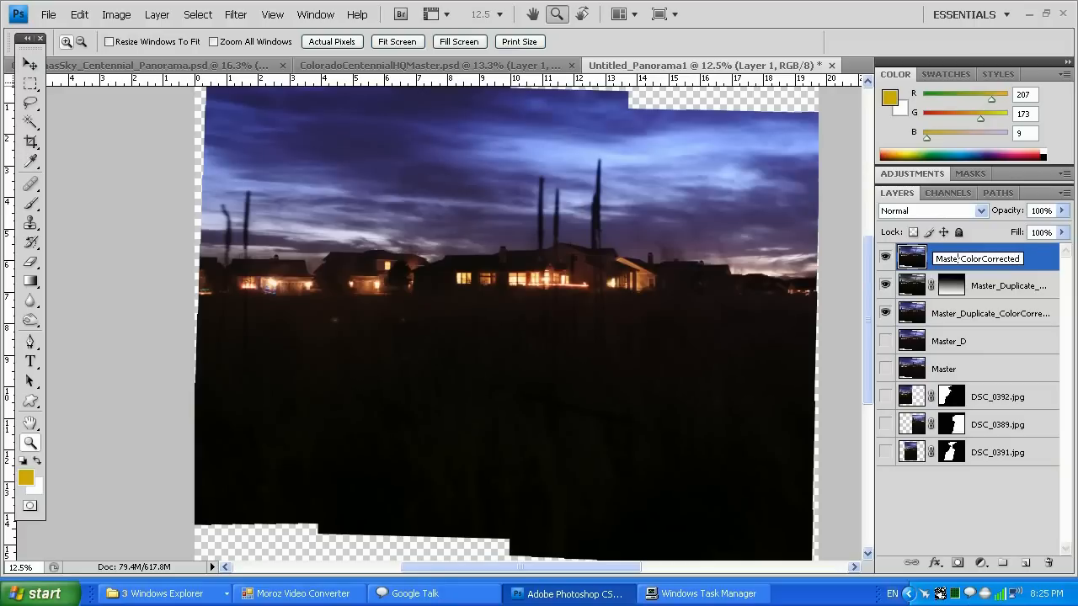
type("_")
left_click(556, 294)
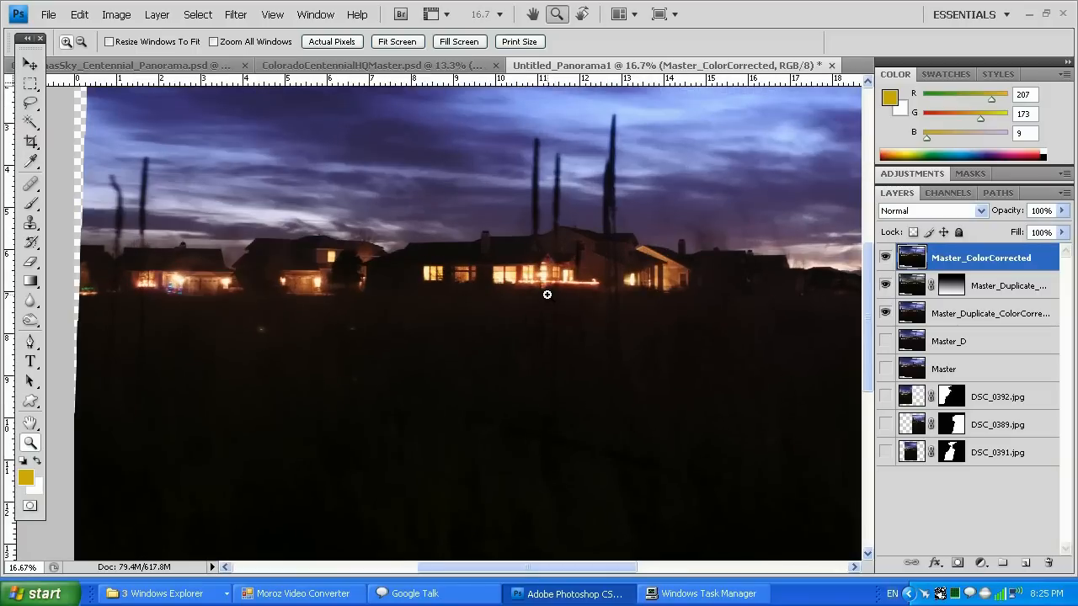
right_click(547, 294)
left_click(581, 371)
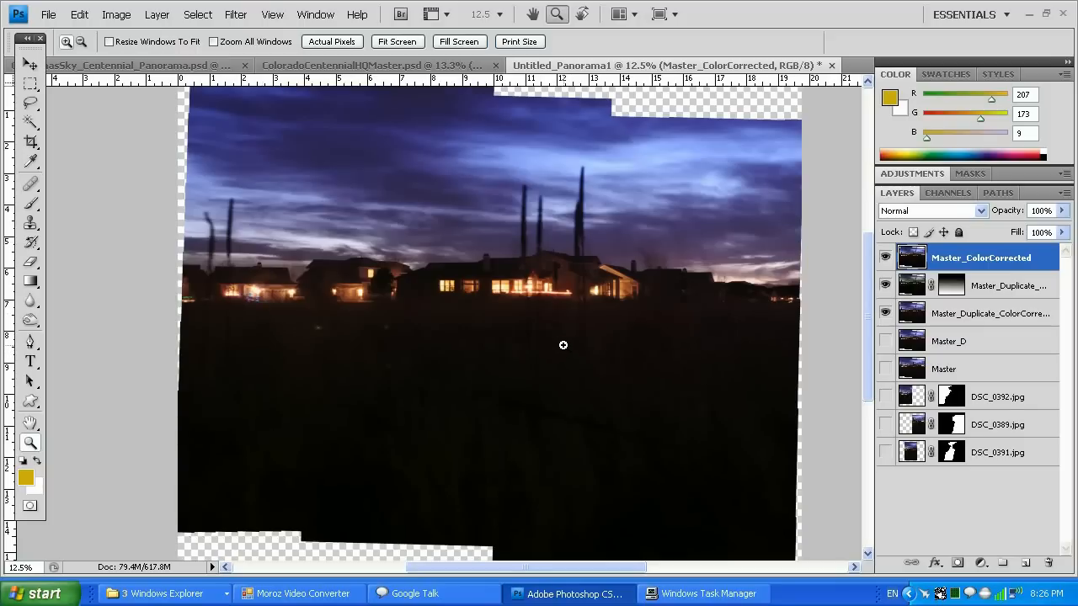
Step: Duplicate Master_ColorCorrected and name the copy Master_ColorCorrected_DistortionCorrected
right_click(951, 258)
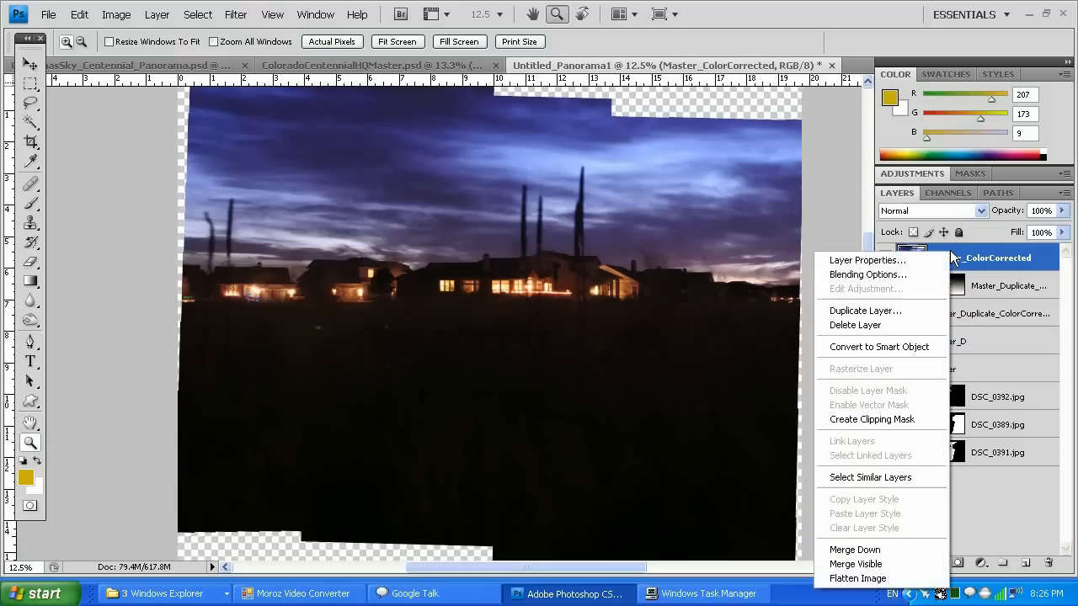
left_click(865, 310)
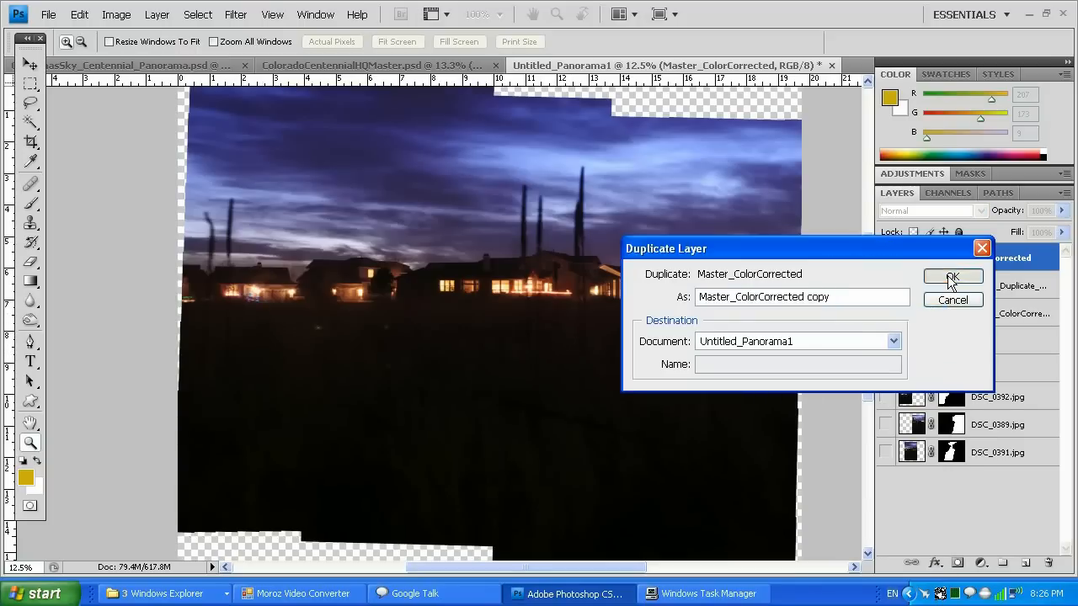
double_click(819, 298)
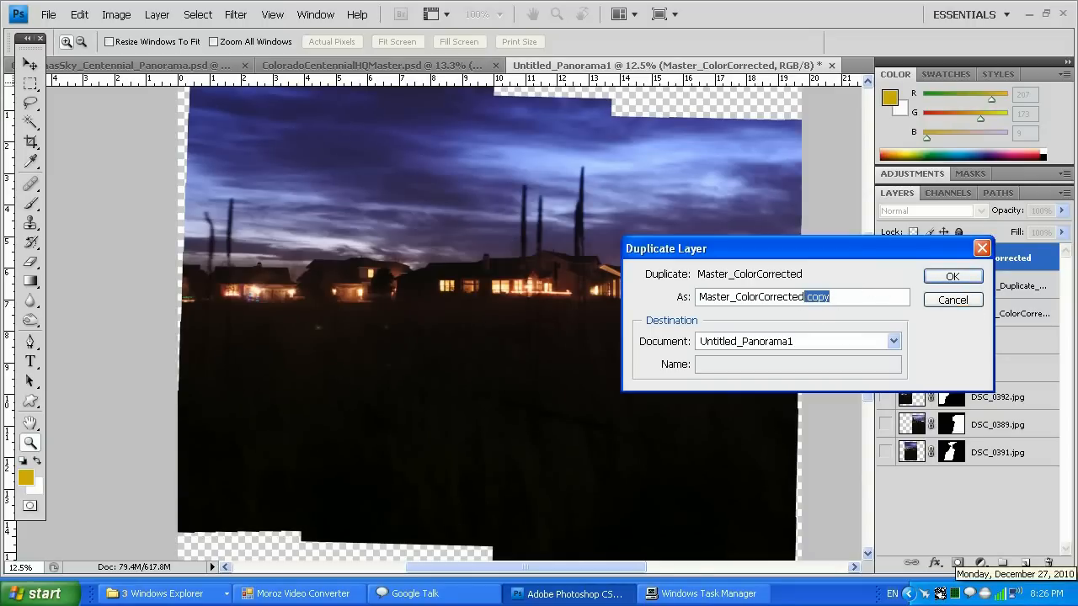
type("_Defe")
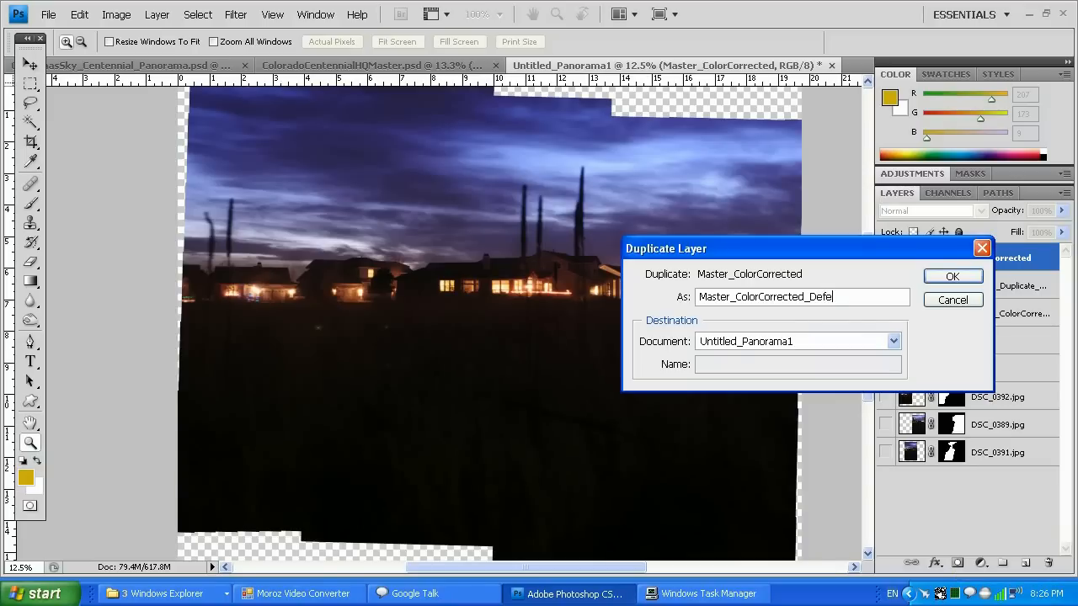
type("rec")
key("BackSpace")
type("o")
key("BackSpace")
key("BackSpace")
type("o")
Step: Confirm the duplicate layer, zoom in on the foreground and pick the Healing Brush Tool
left_click(953, 277)
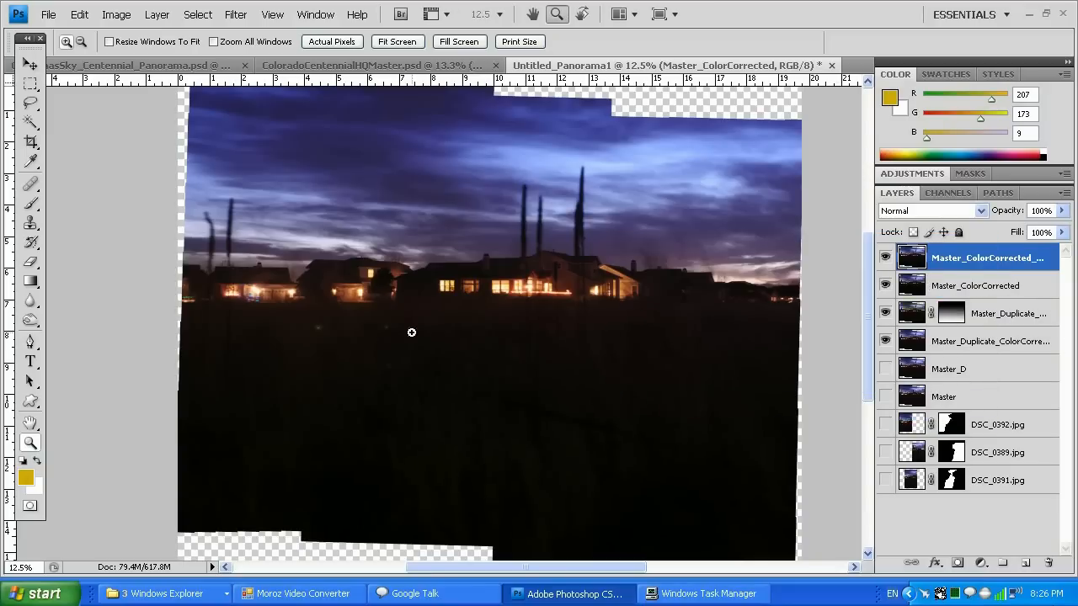
left_click(345, 349)
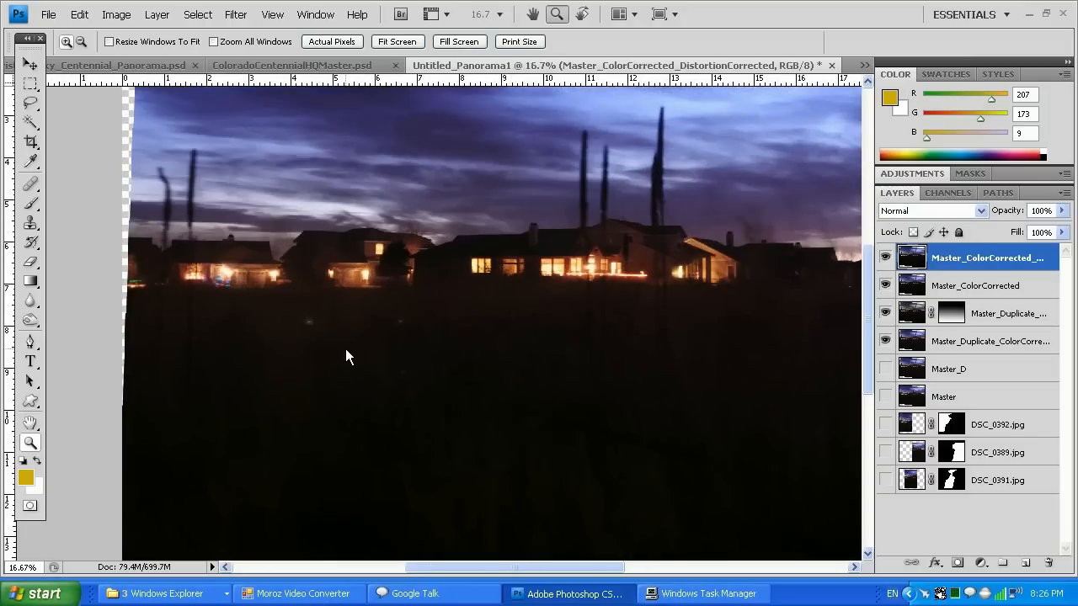
left_click(31, 184)
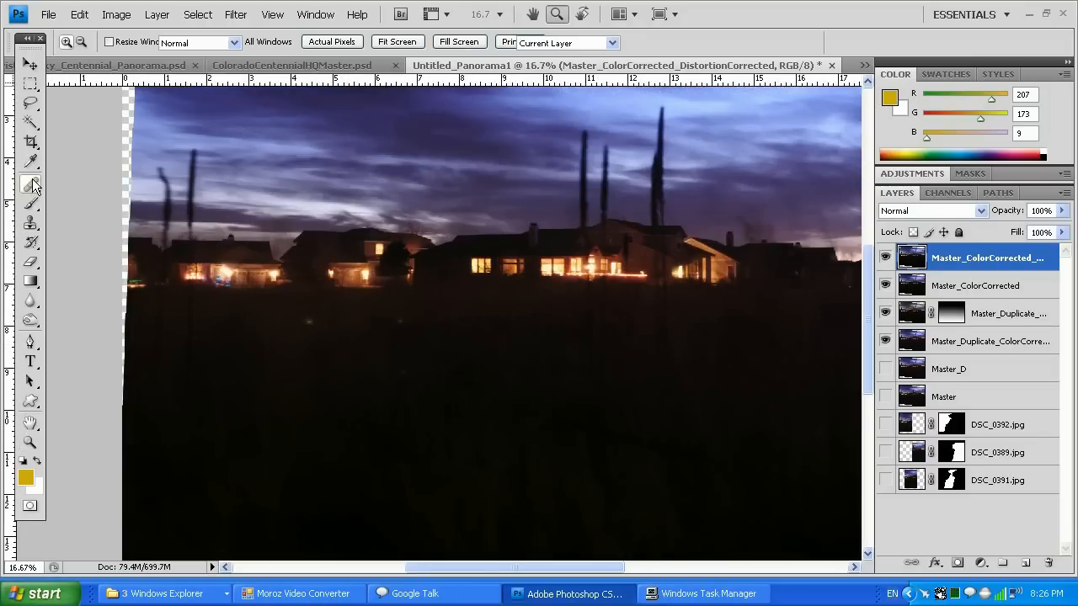
left_click(112, 198)
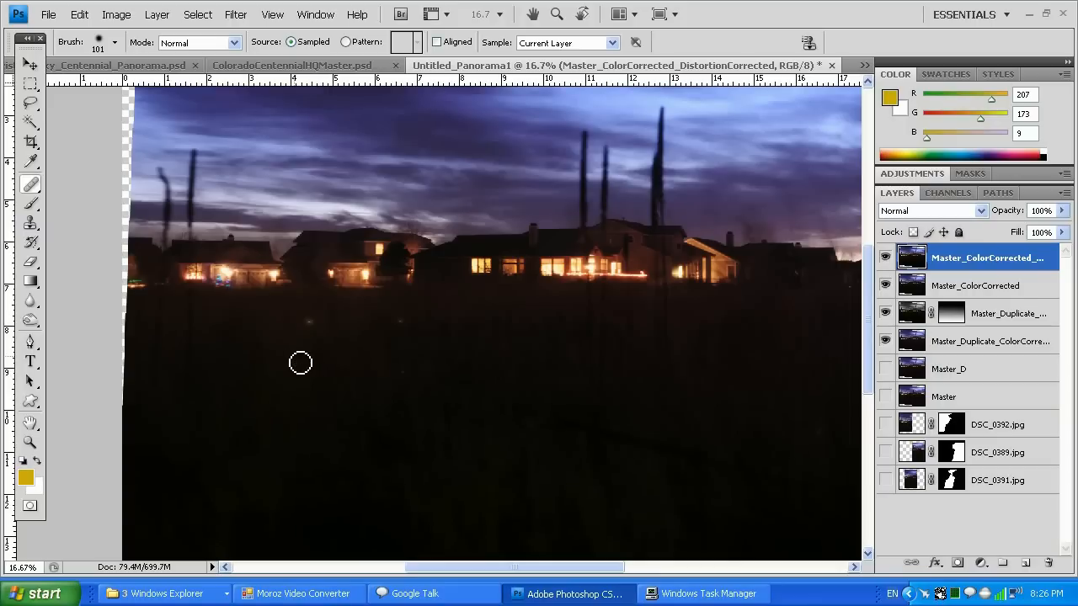
Step: Sample a clean dark patch and heal the bright lens spots in the foreground
left_click(301, 363, "alt")
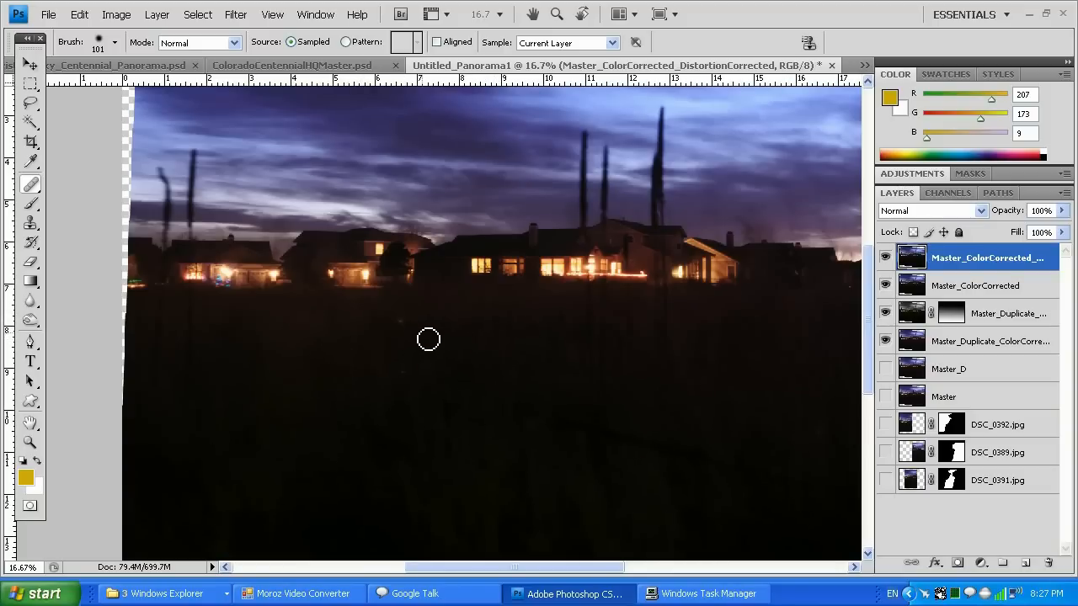
right_click(31, 186)
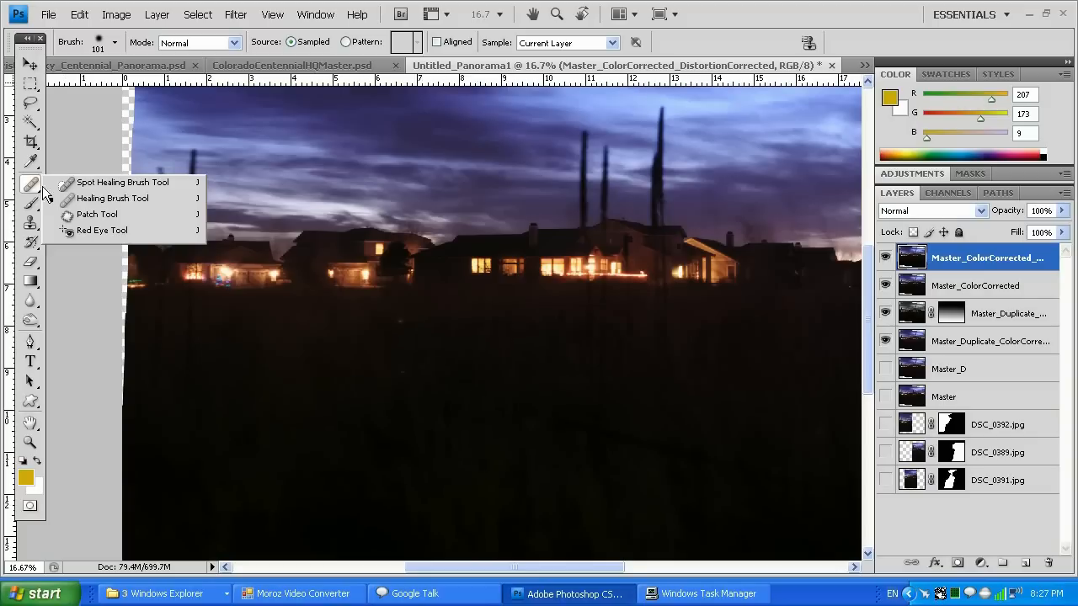
left_click(113, 198)
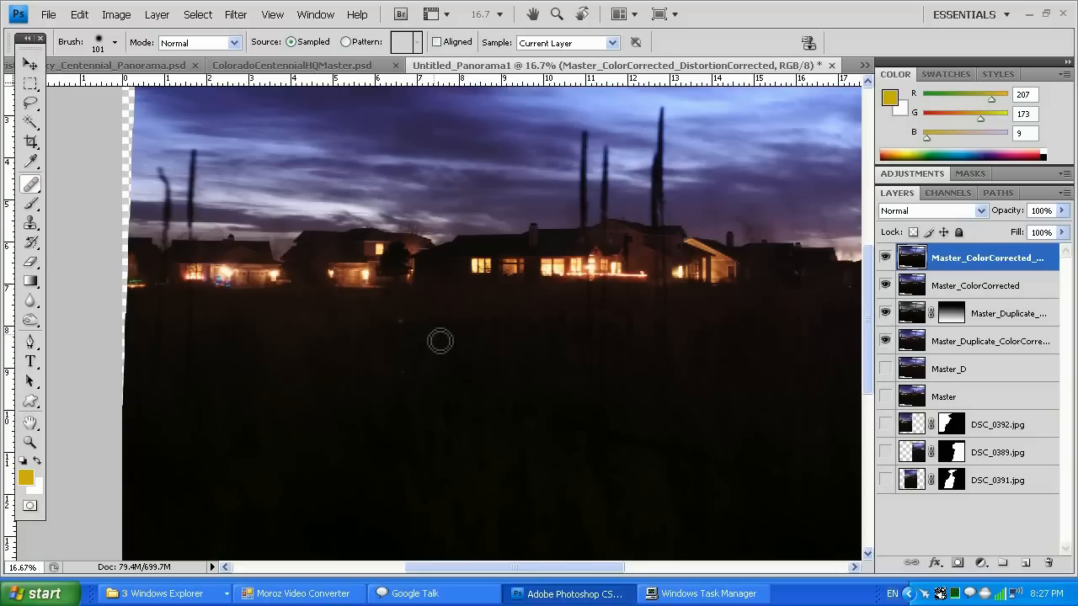